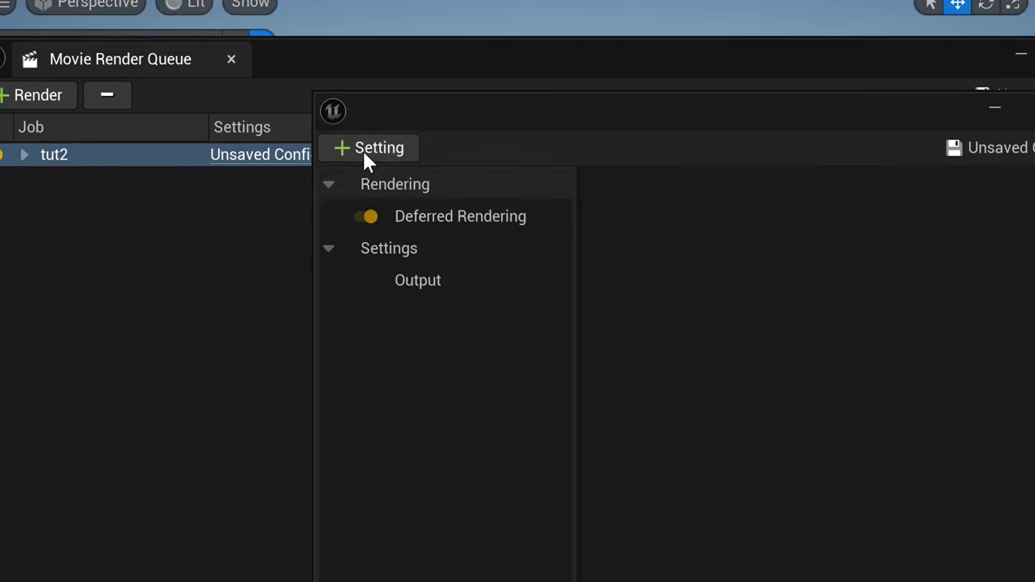
# - Add an .exr Sequence [16bit] export and anti-aliasing with a Temporal Sample Count of 16 to the tut2 render configuration
pyautogui.click(364, 150)
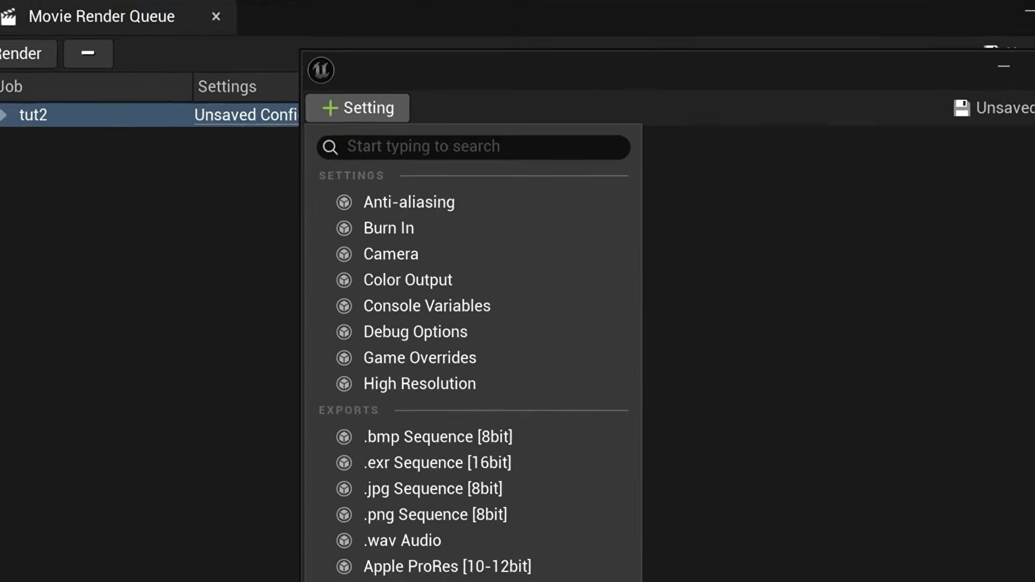
pyautogui.click(381, 388)
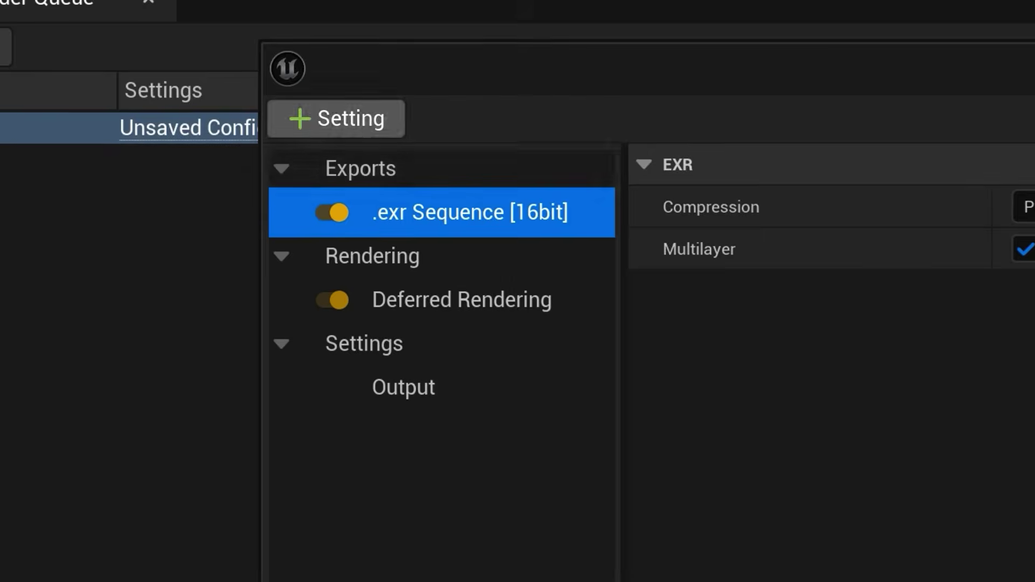
pyautogui.click(334, 25)
pyautogui.click(362, 134)
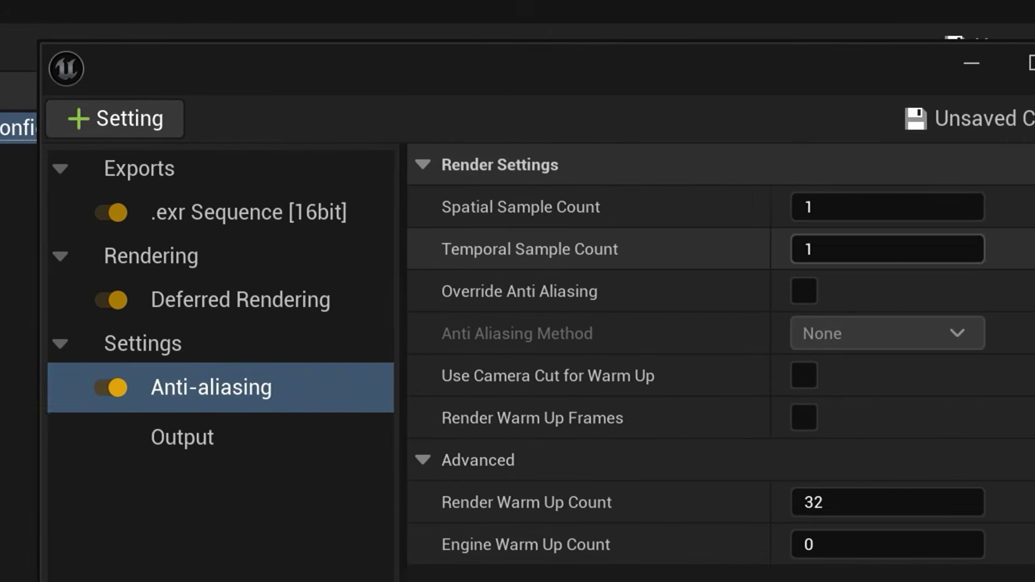
pyautogui.click(1024, 248)
pyautogui.write('6')
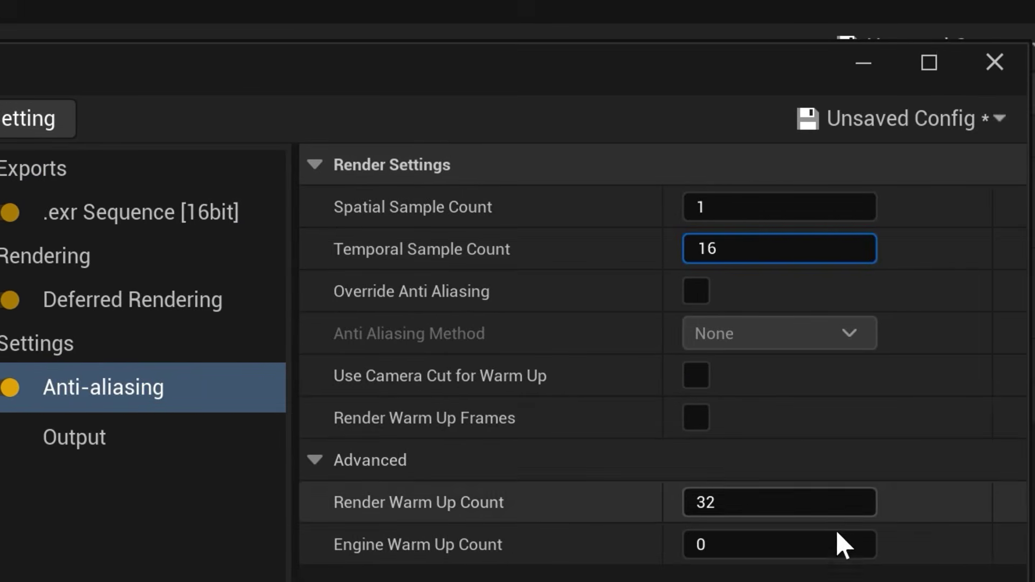
pyautogui.press('Return')
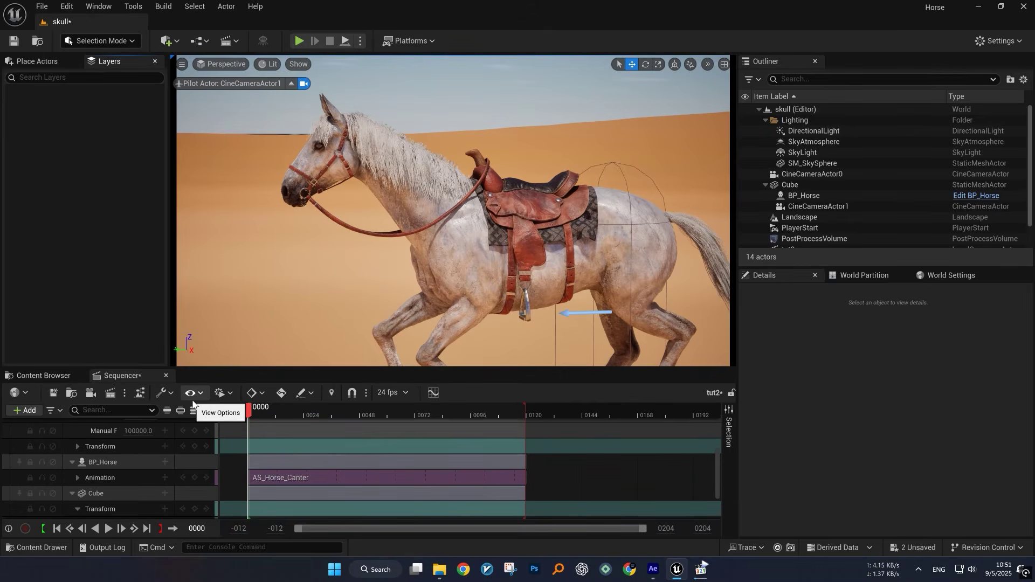
pyautogui.click(113, 396)
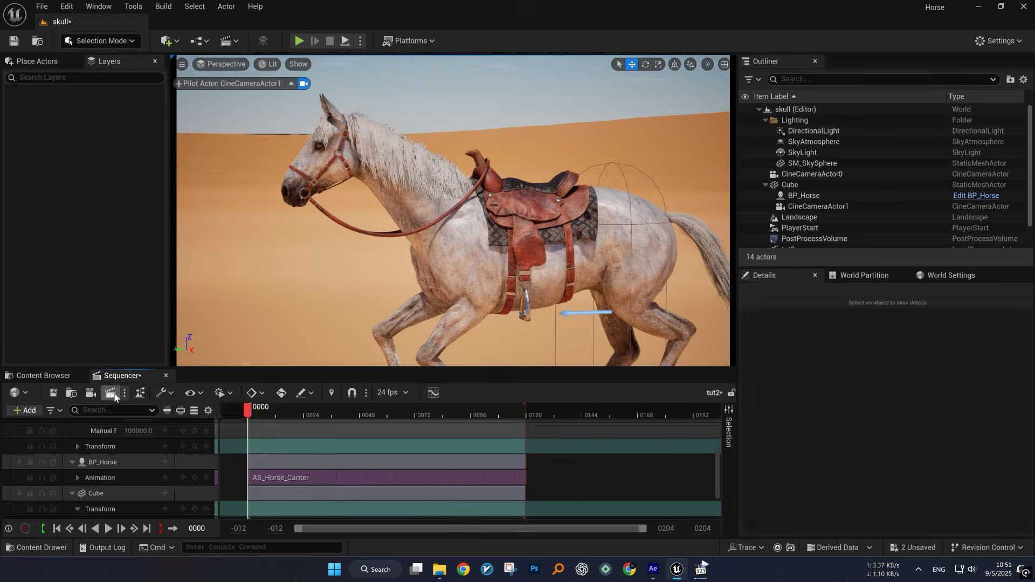
pyautogui.click(294, 141)
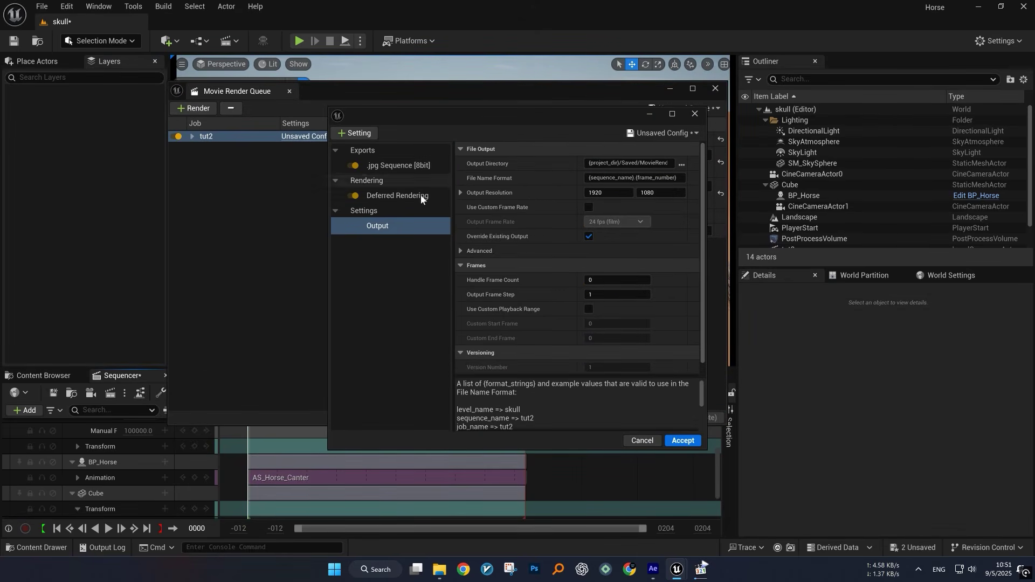
pyautogui.click(372, 167)
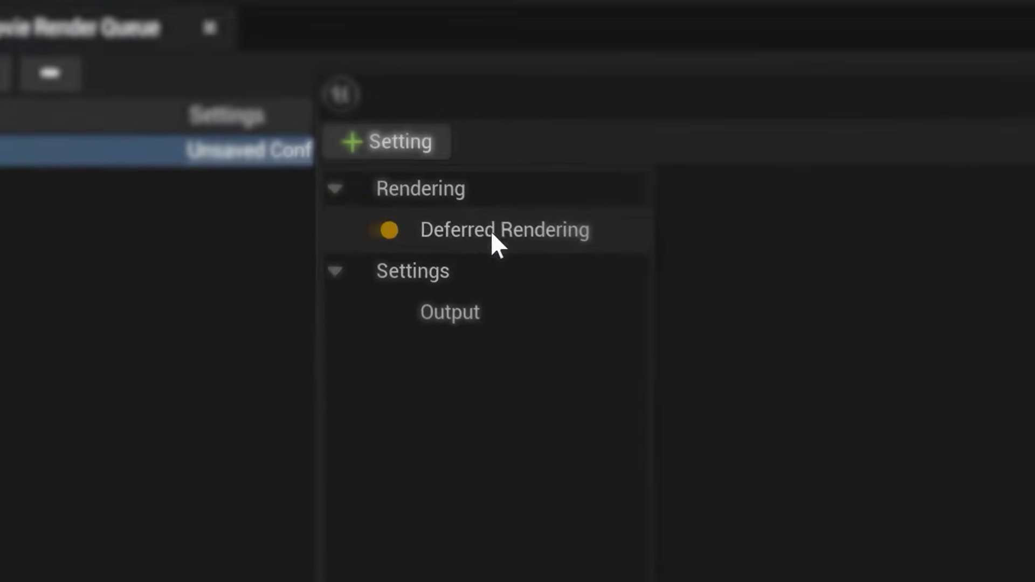
pyautogui.click(394, 166)
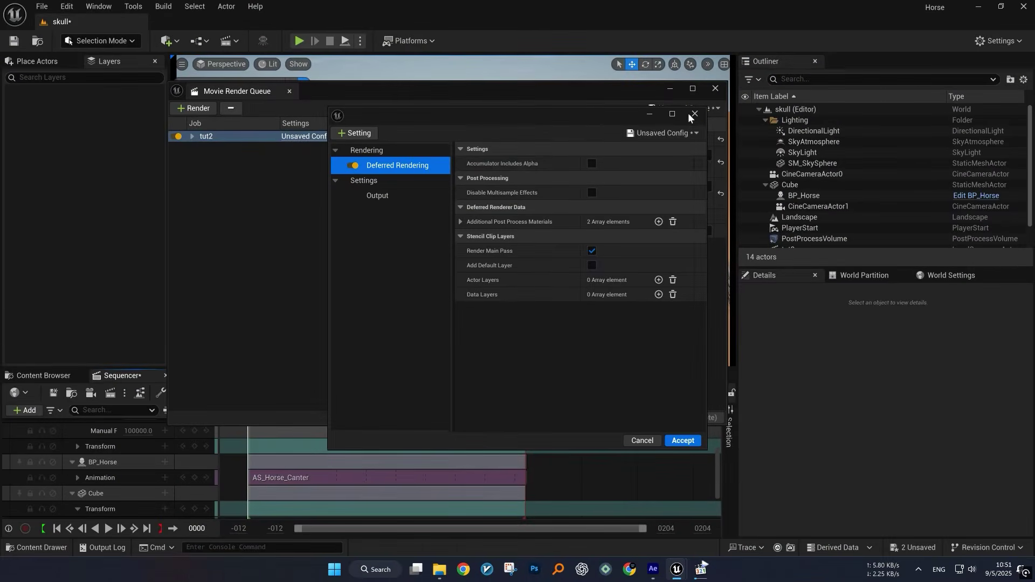
pyautogui.click(687, 117)
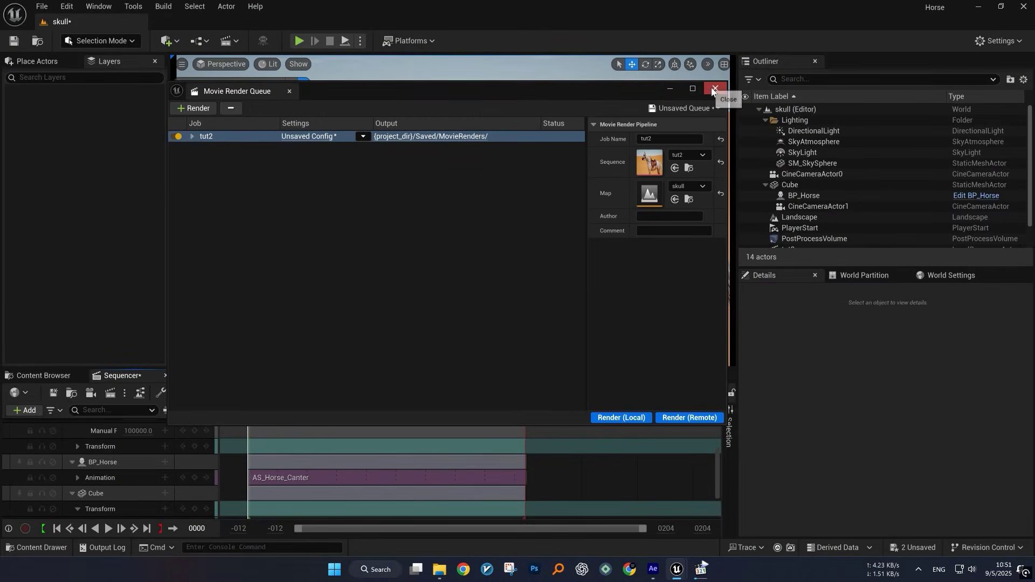
pyautogui.click(716, 88)
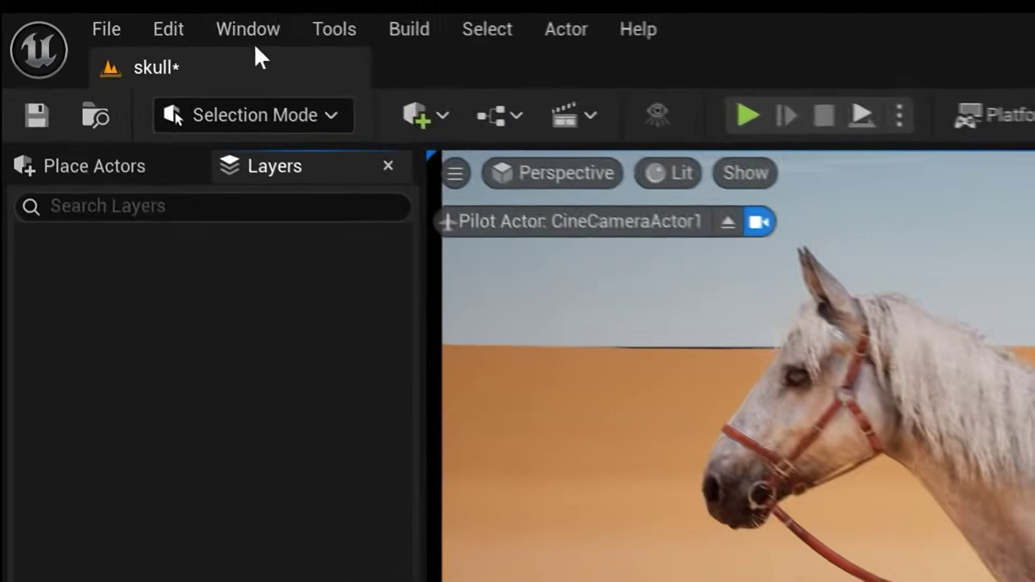
# - Open the level's layer list and add the horse actor to a new layer
pyautogui.click(248, 29)
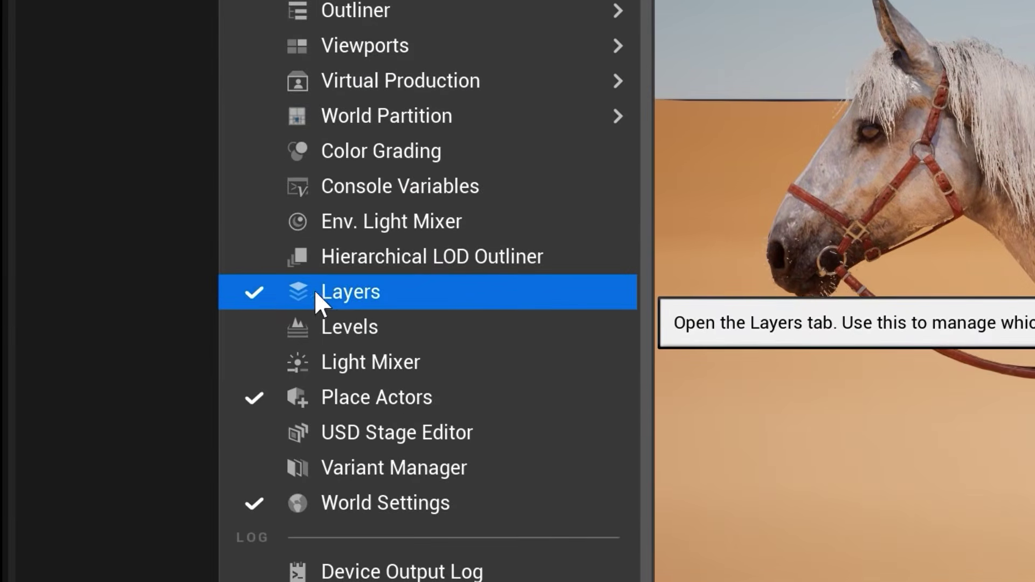
pyautogui.click(309, 292)
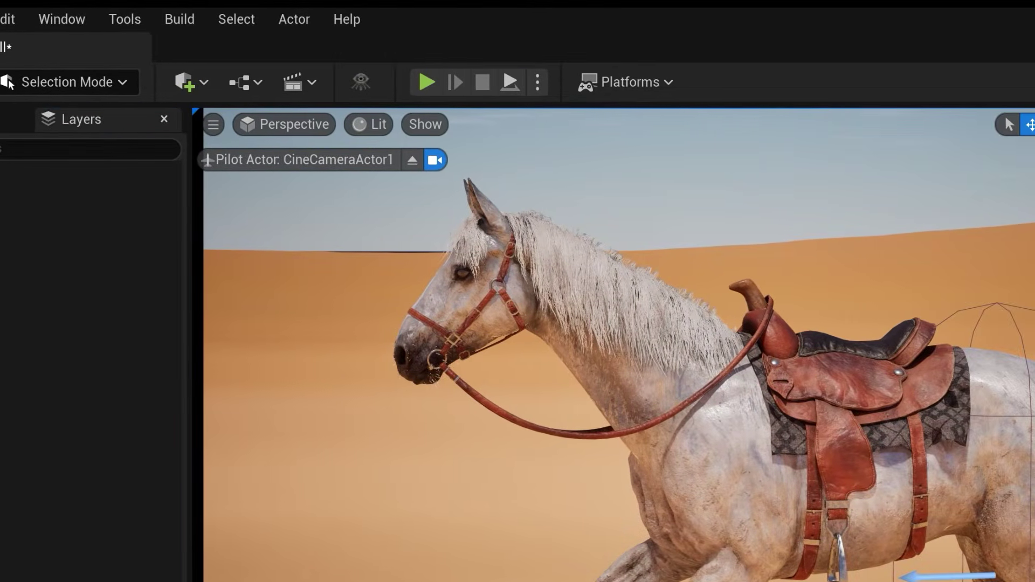
pyautogui.click(722, 325)
pyautogui.rightClick(27, 279)
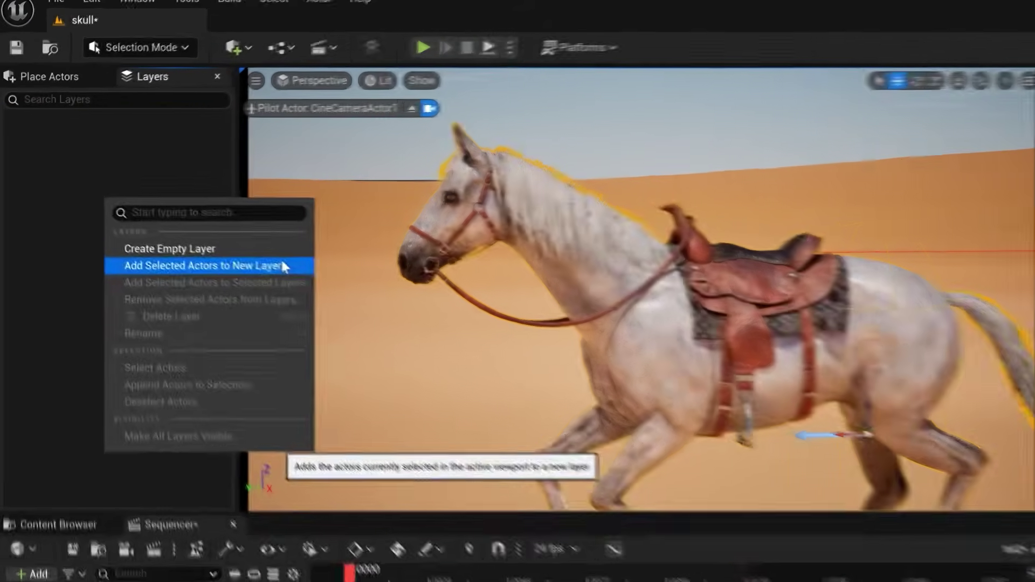
pyautogui.click(516, 364)
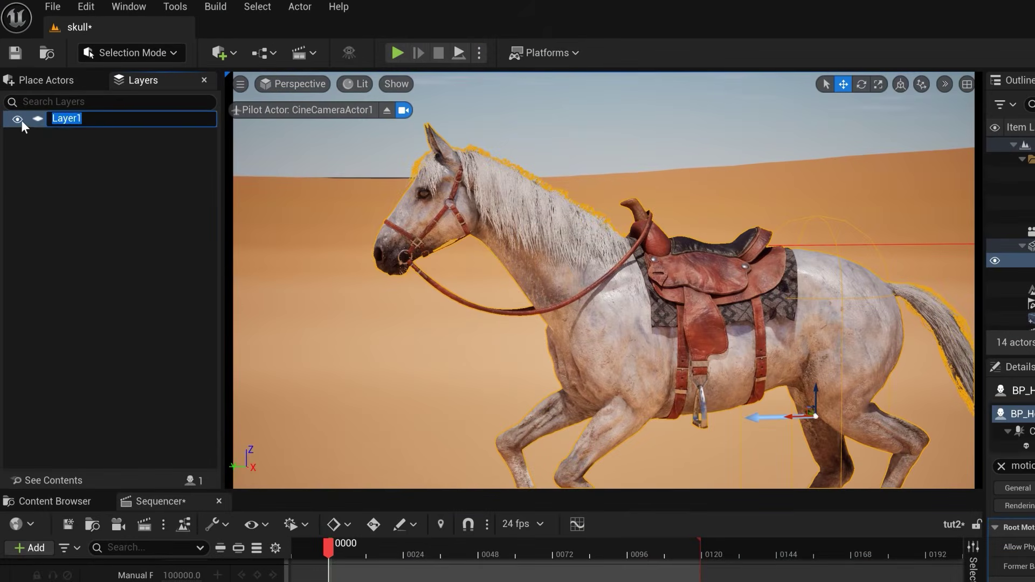
# - Toggle the new layer's visibility off and on to check which actor it controls
pyautogui.click(21, 121)
pyautogui.click(18, 119)
pyautogui.click(18, 118)
pyautogui.click(18, 119)
# - Rename the new layer as Horse
pyautogui.click(59, 117)
pyautogui.click(62, 117)
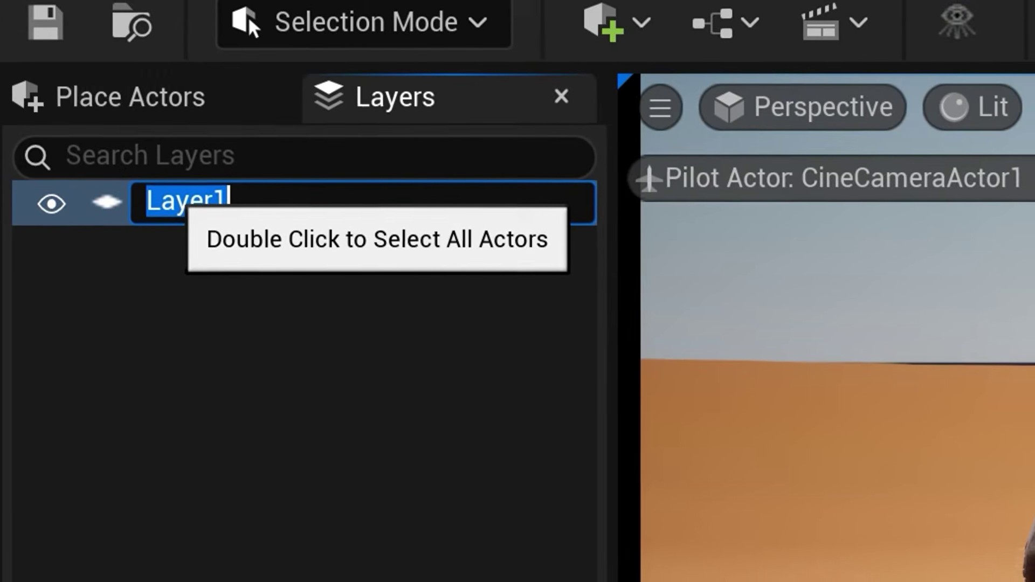
pyautogui.write('Horse')
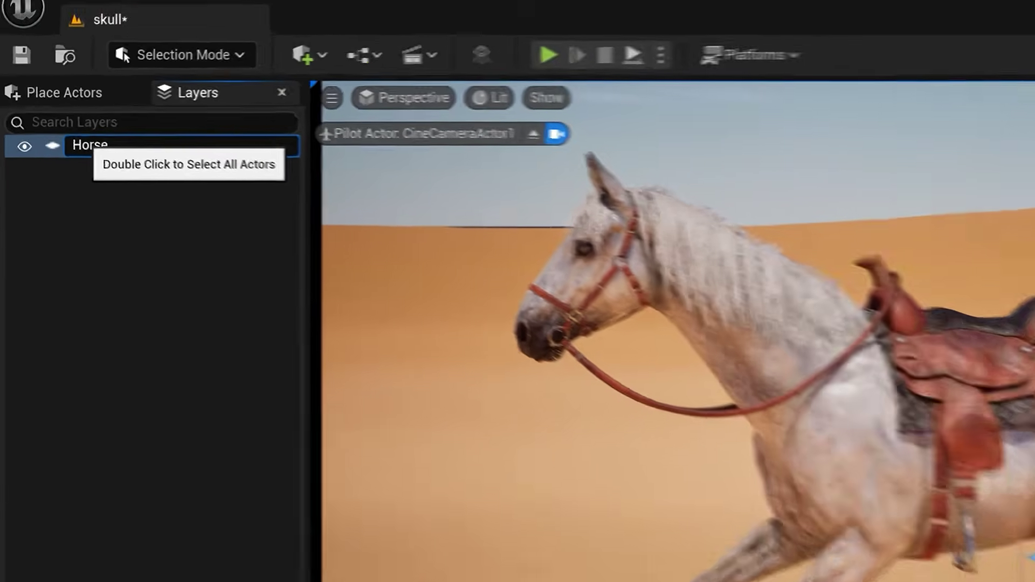
pyautogui.press('Return')
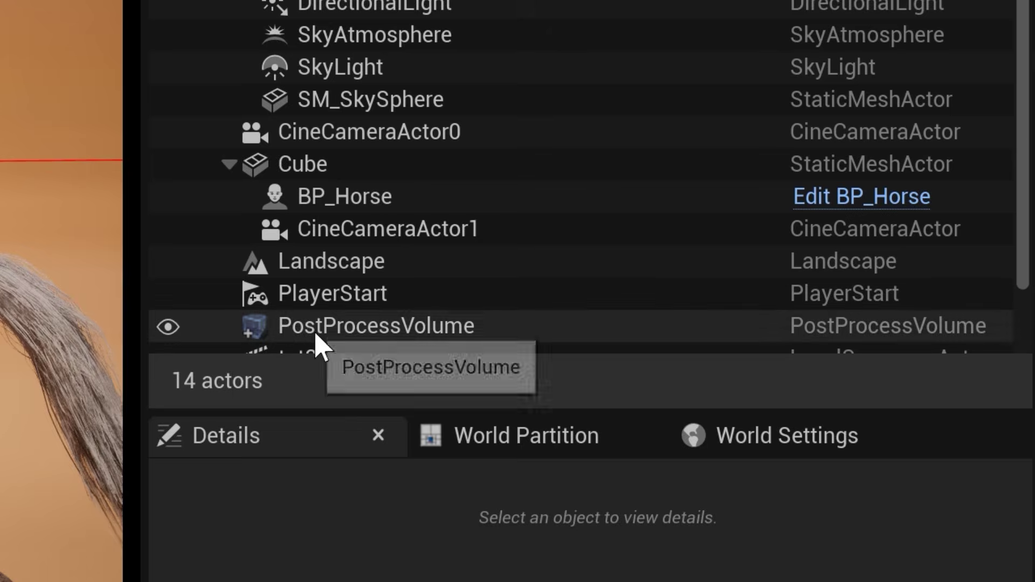
# - Select the PostProcessVolume to check its Motion Blur Amount
pyautogui.click(316, 335)
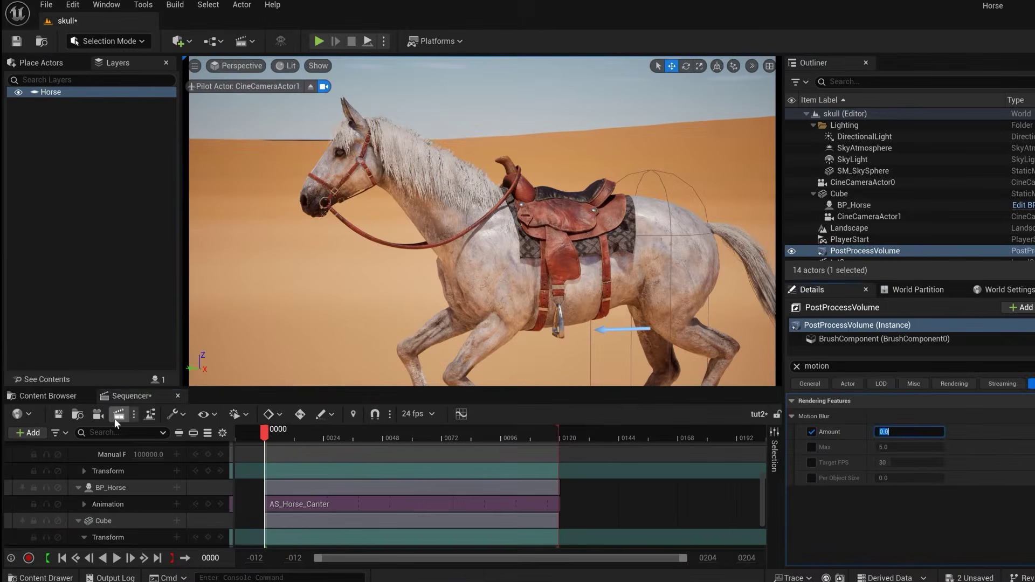
# - Open the tut2 job's configuration in the Movie Render Queue and remove its .jpg Sequence [8bit] export
pyautogui.click(115, 418)
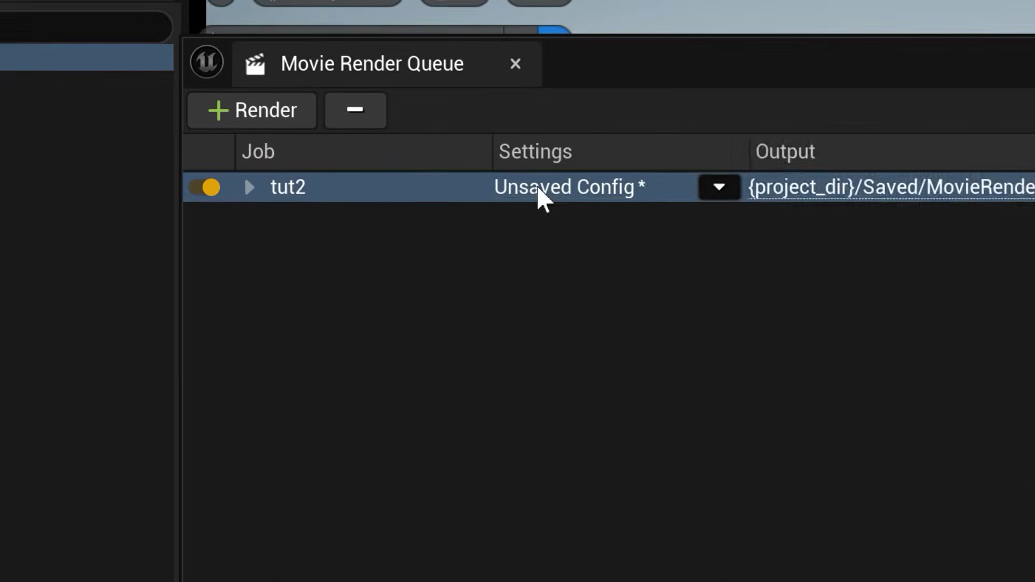
pyautogui.click(320, 144)
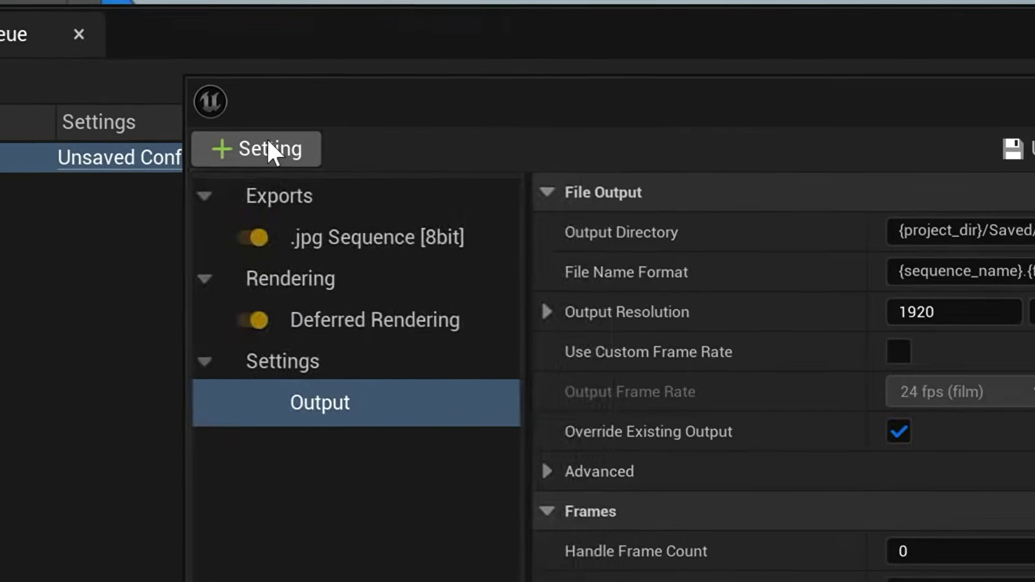
pyautogui.click(701, 179)
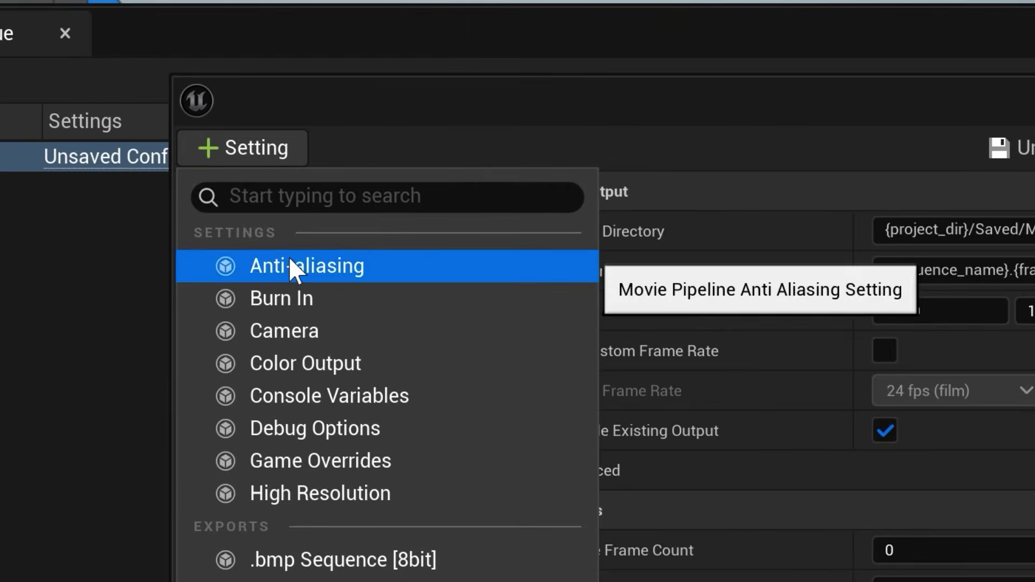
pyautogui.click(386, 147)
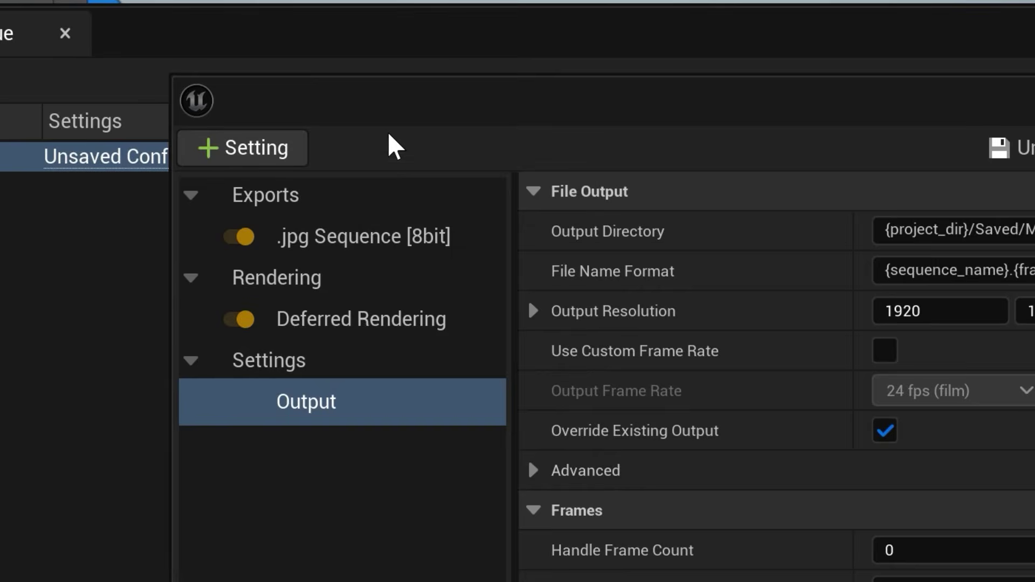
pyautogui.click(354, 235)
pyautogui.press('Delete')
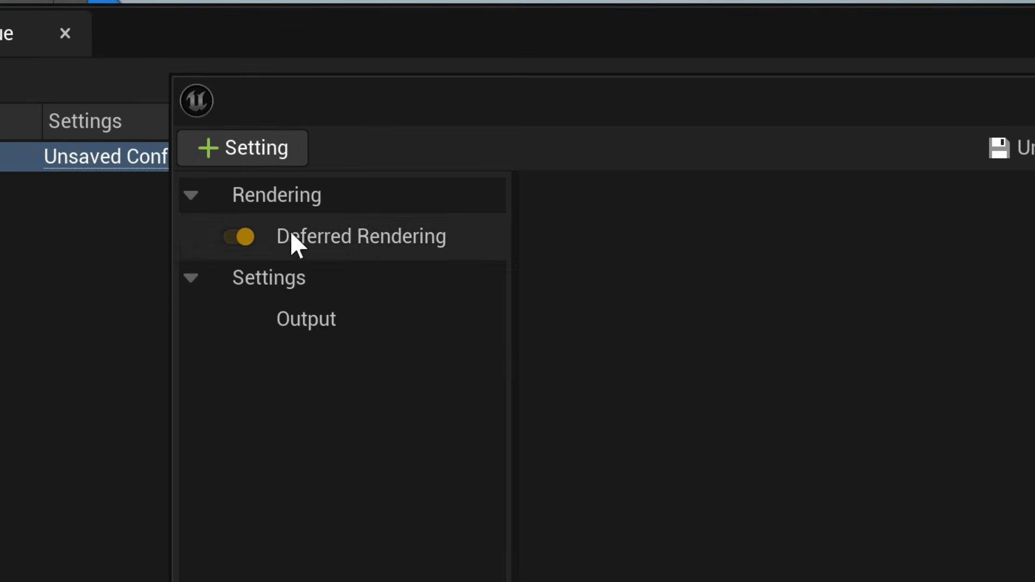
# - Add an Actor Layers entry to the Deferred Rendering stencil clip layers and assign the Horse layer to it
pyautogui.click(432, 247)
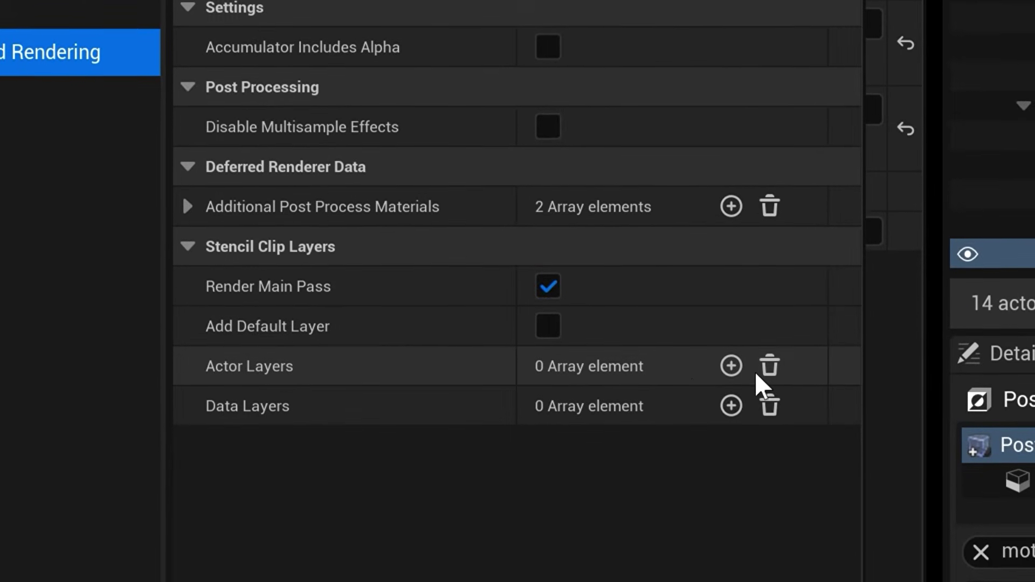
pyautogui.click(737, 362)
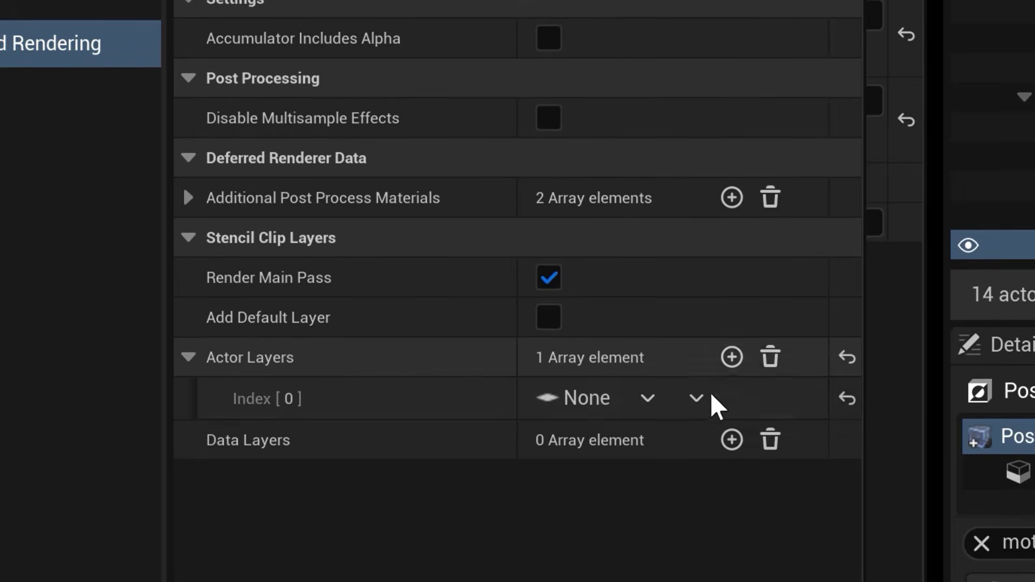
pyautogui.click(648, 404)
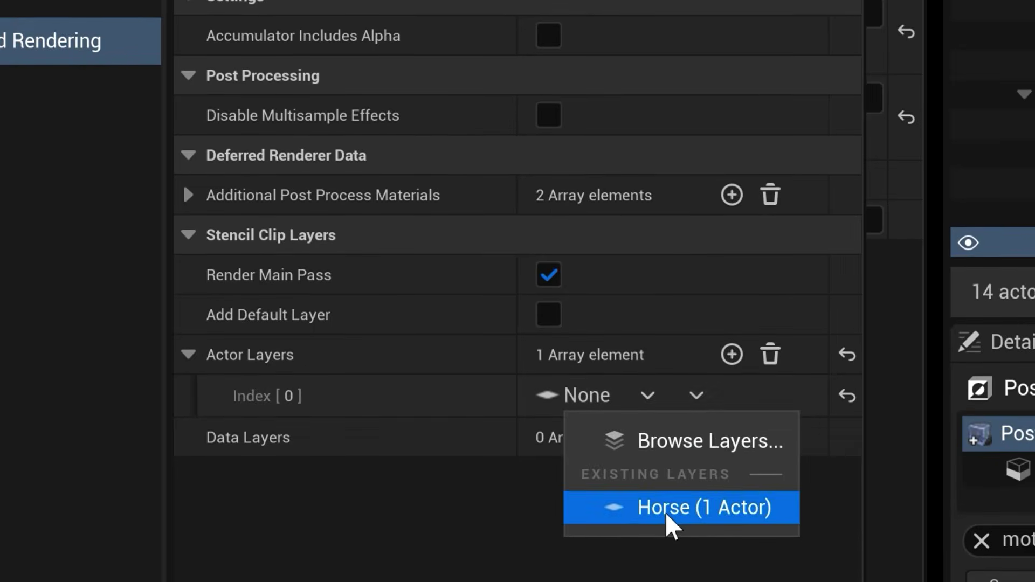
pyautogui.click(670, 526)
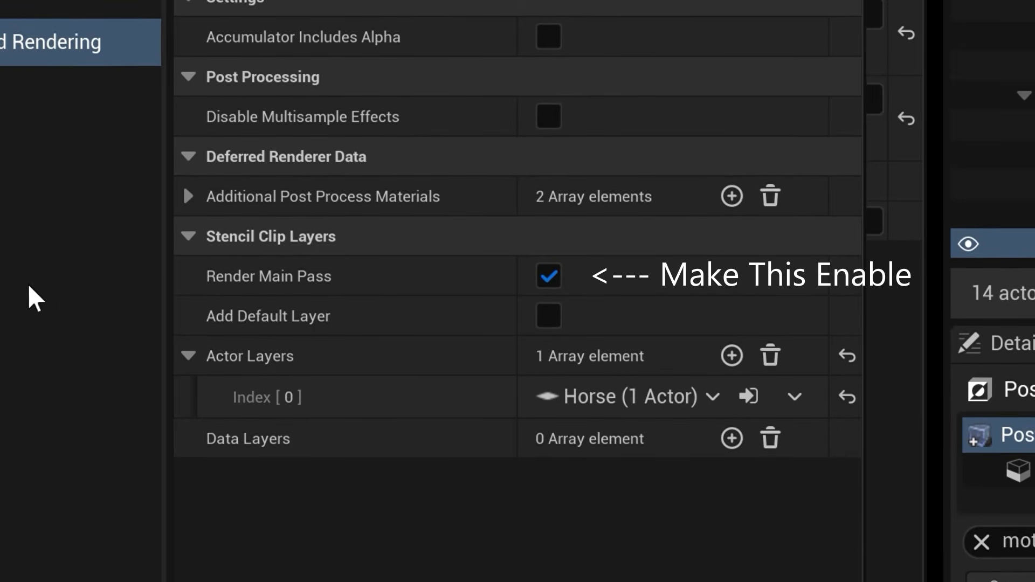
# - Add an .exr Sequence [16bit] export, then accept the configuration and start a local render of tut2
pyautogui.click(313, 37)
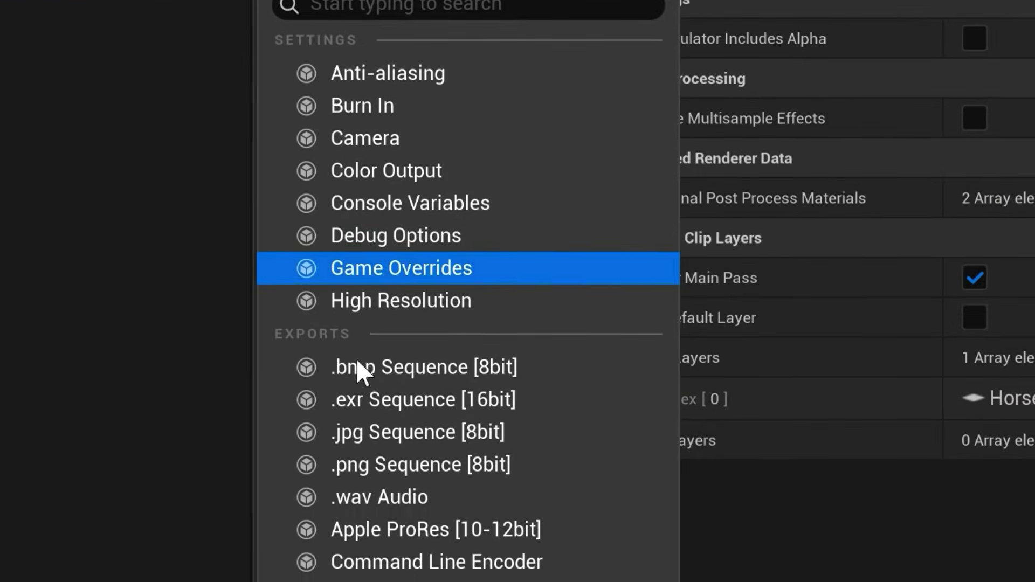
pyautogui.click(535, 390)
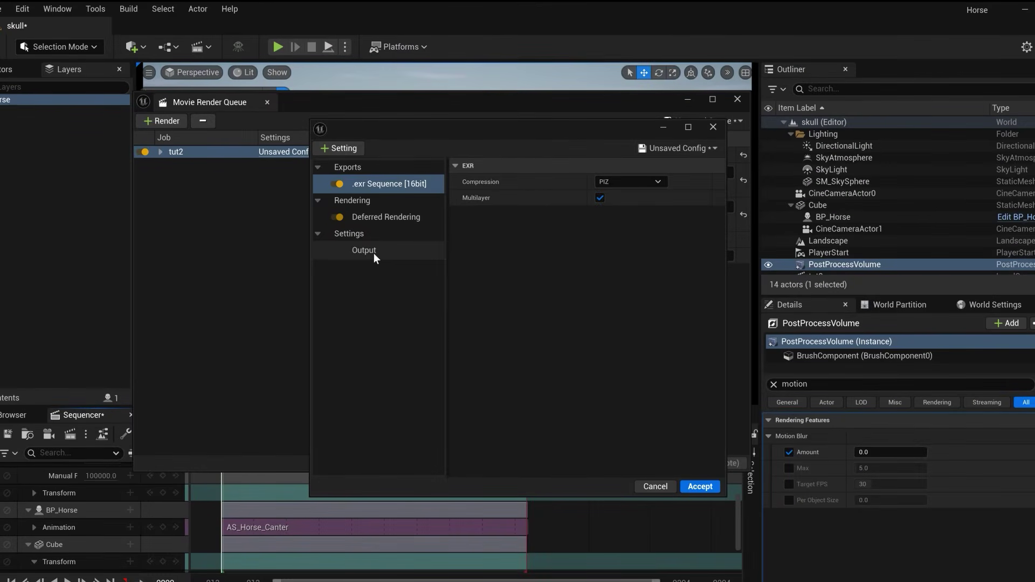
pyautogui.click(373, 251)
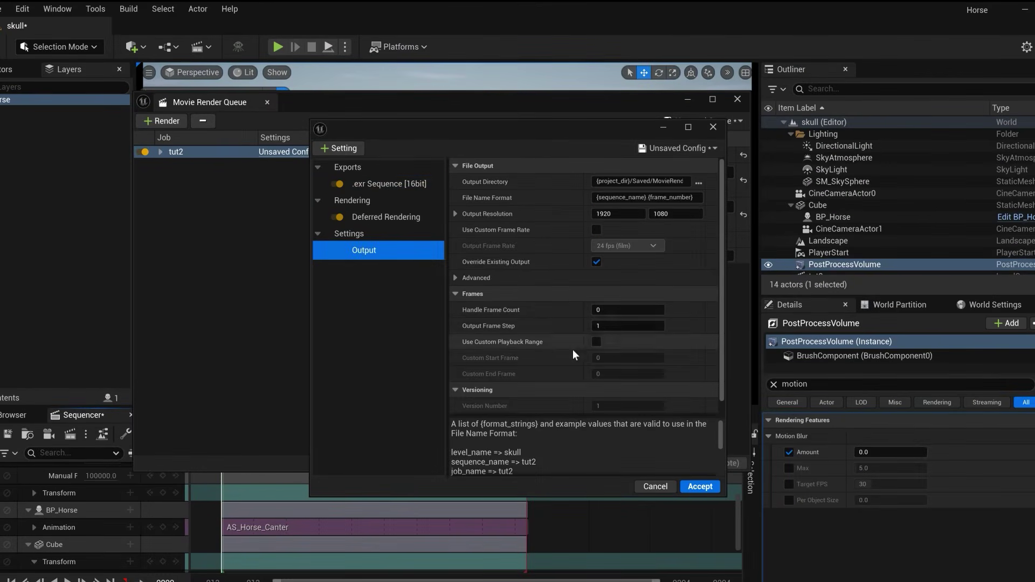
pyautogui.click(697, 487)
pyautogui.click(633, 463)
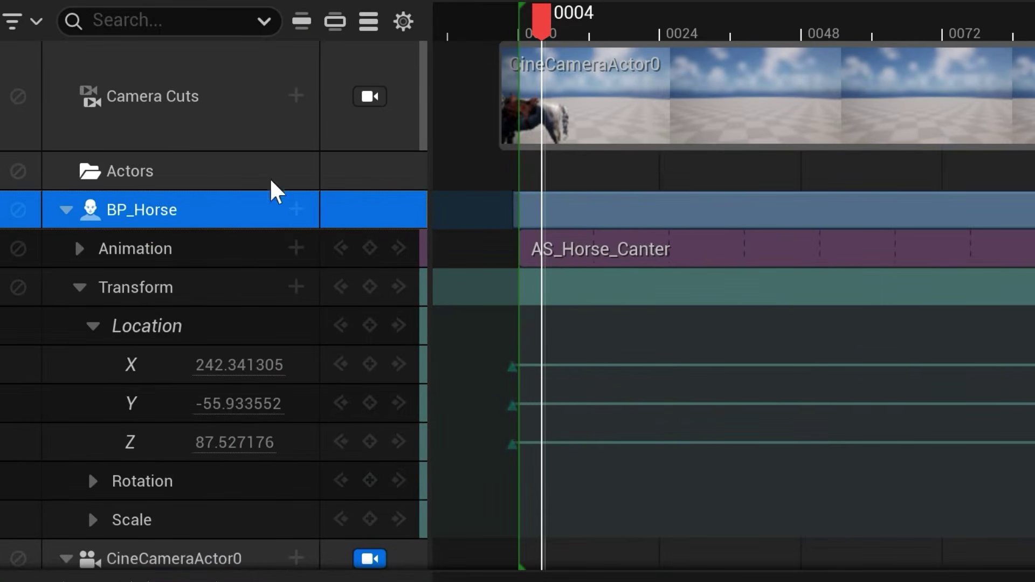
# - Delete all of BP_Horse's X, Y and Z location keyframes in the level sequence
pyautogui.moveTo(542, 24); pyautogui.dragTo(524, 53)
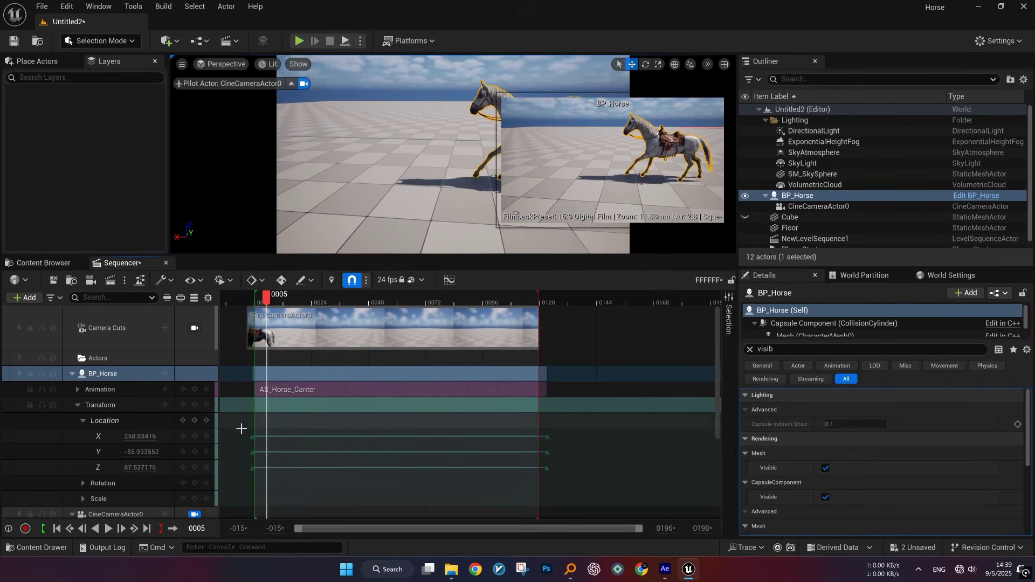
pyautogui.moveTo(563, 471); pyautogui.dragTo(563, 473)
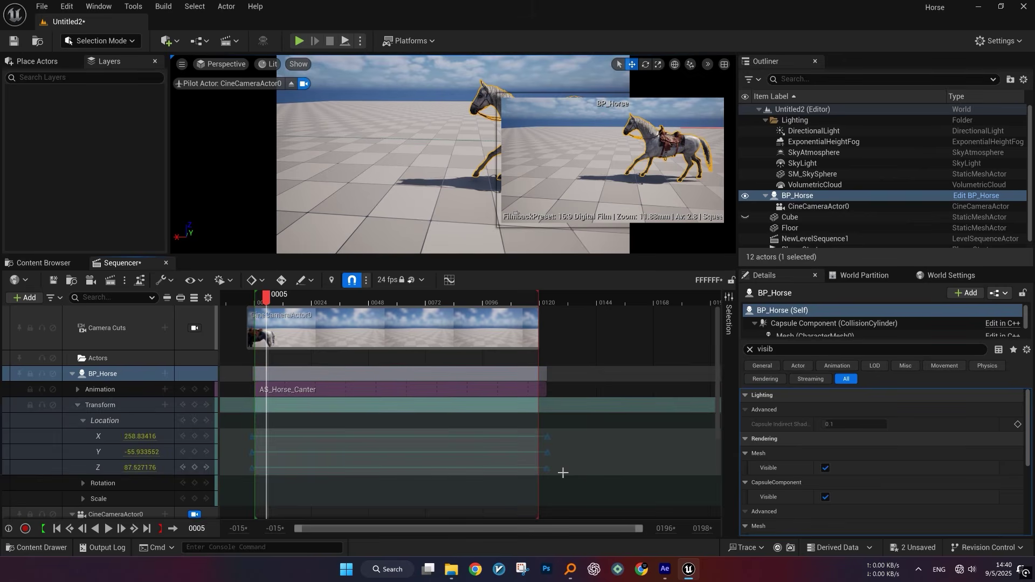
pyautogui.press('Delete')
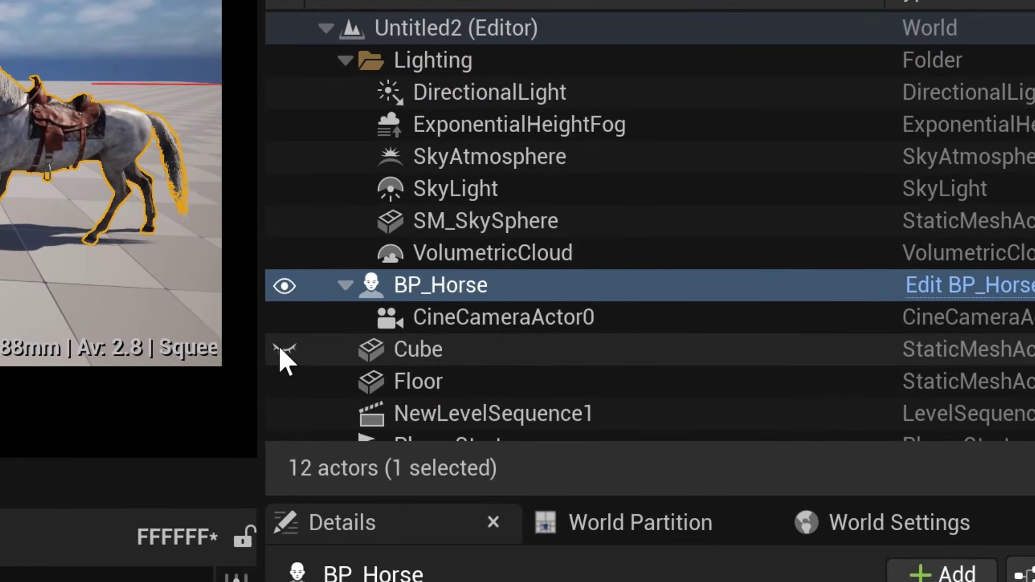
# - Make the Cube visible again and attach BP_Horse to it as its child in the Outliner
pyautogui.click(282, 350)
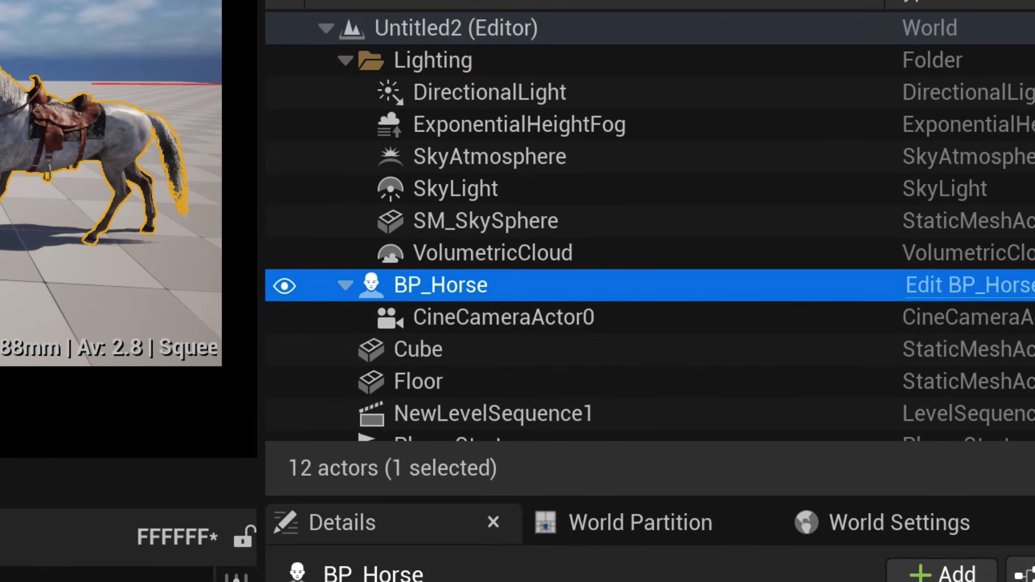
pyautogui.click(415, 349)
pyautogui.moveTo(415, 349); pyautogui.dragTo(389, 358)
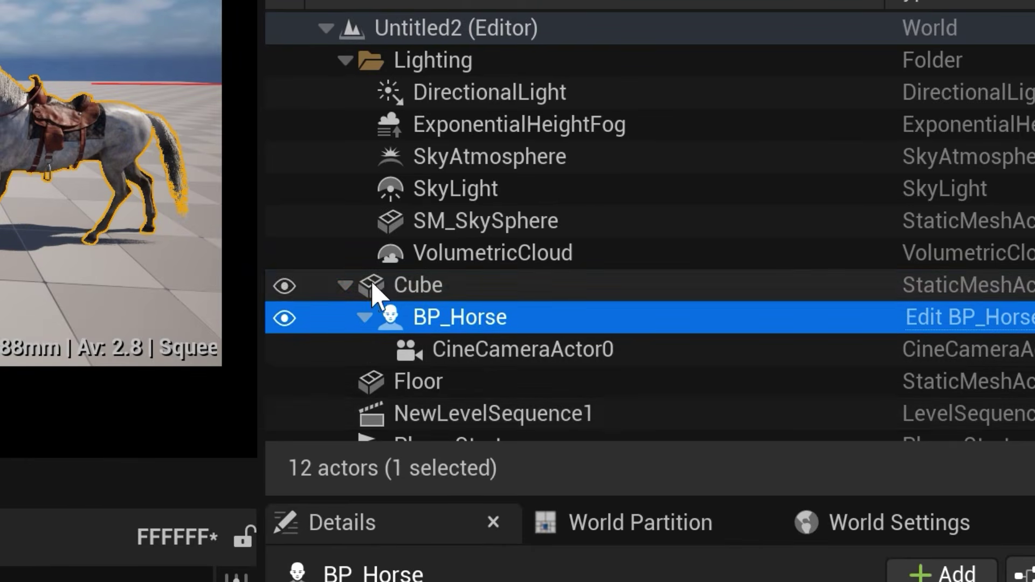
pyautogui.click(375, 282)
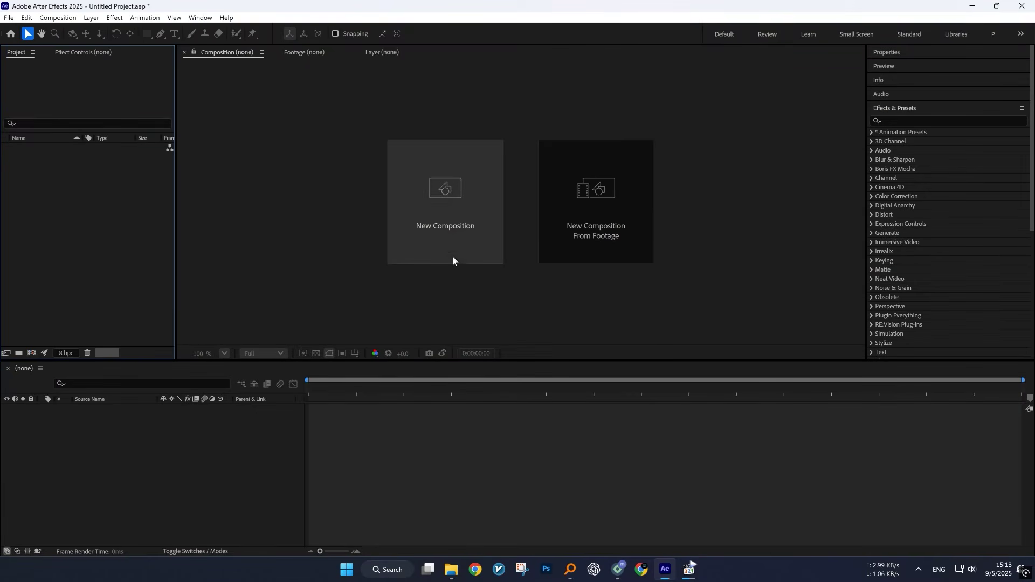
# - Switch to After Effects and create the composition Comp 1 at 1920x1080, 24 fps, with a duration of 0:00:50:00
pyautogui.click(450, 204)
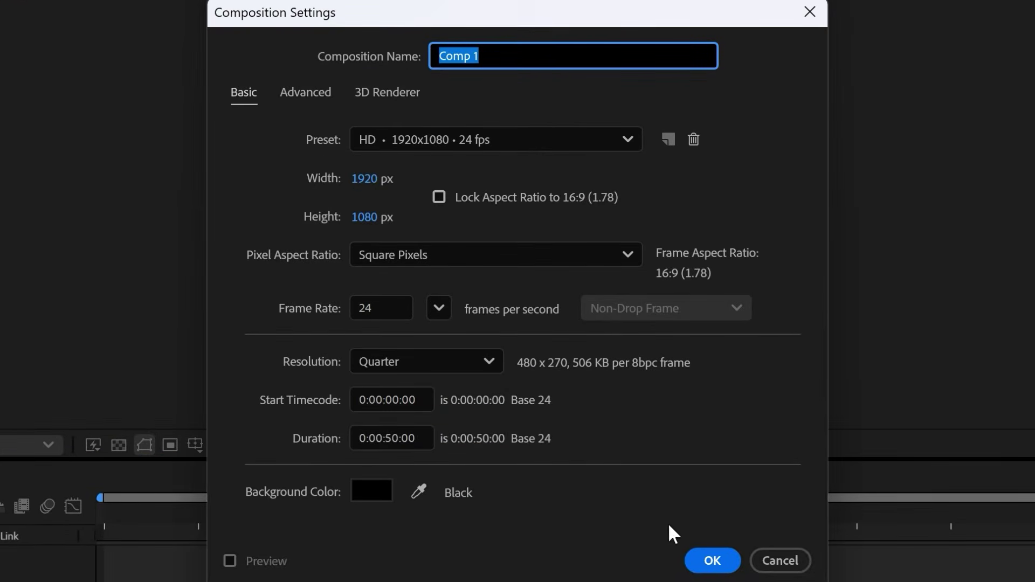
pyautogui.click(710, 562)
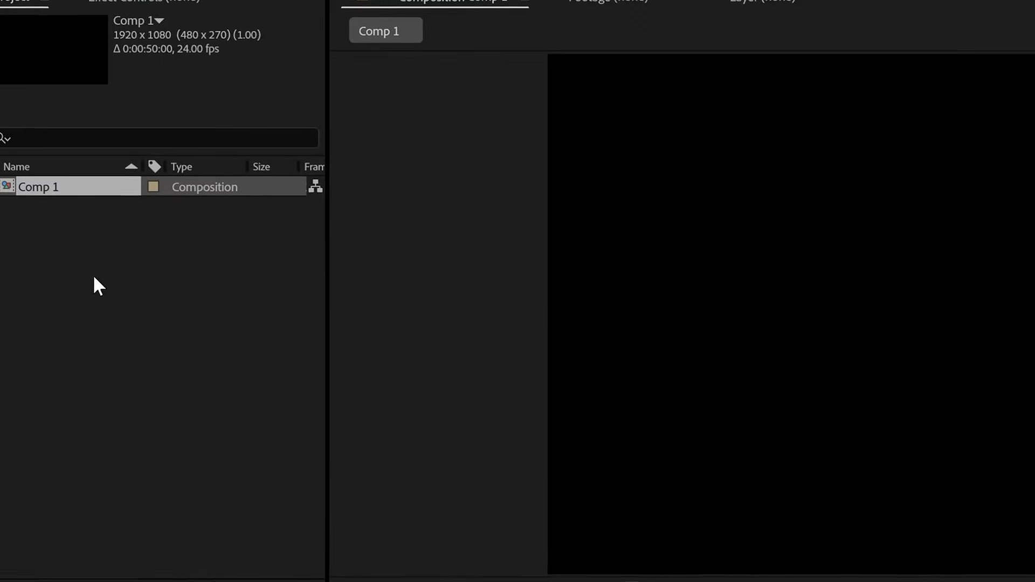
# - Import the F_Horse OpenEXR files as an image sequence and rename the footage item as Environment
pyautogui.doubleClick(102, 279)
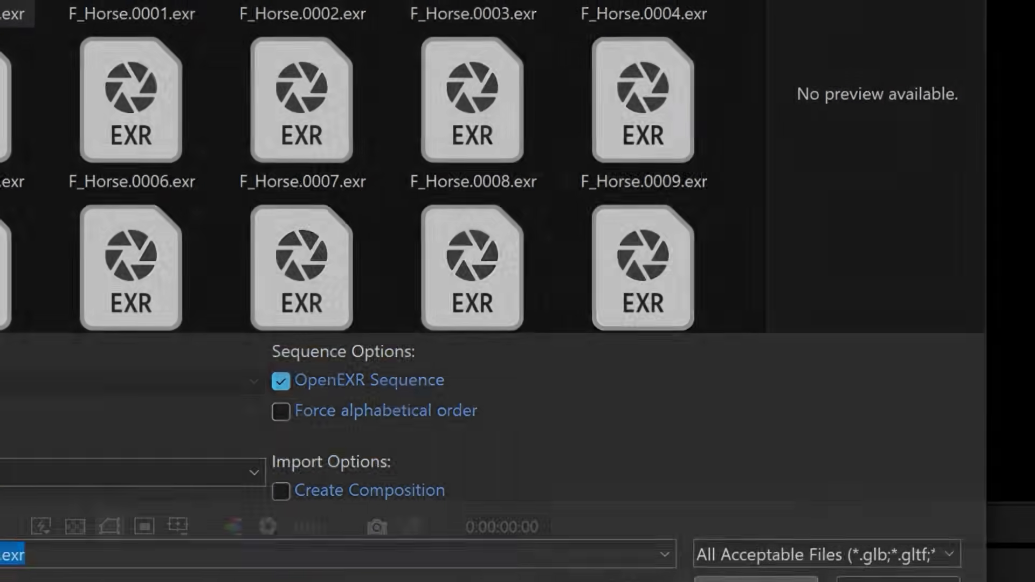
pyautogui.press('Return')
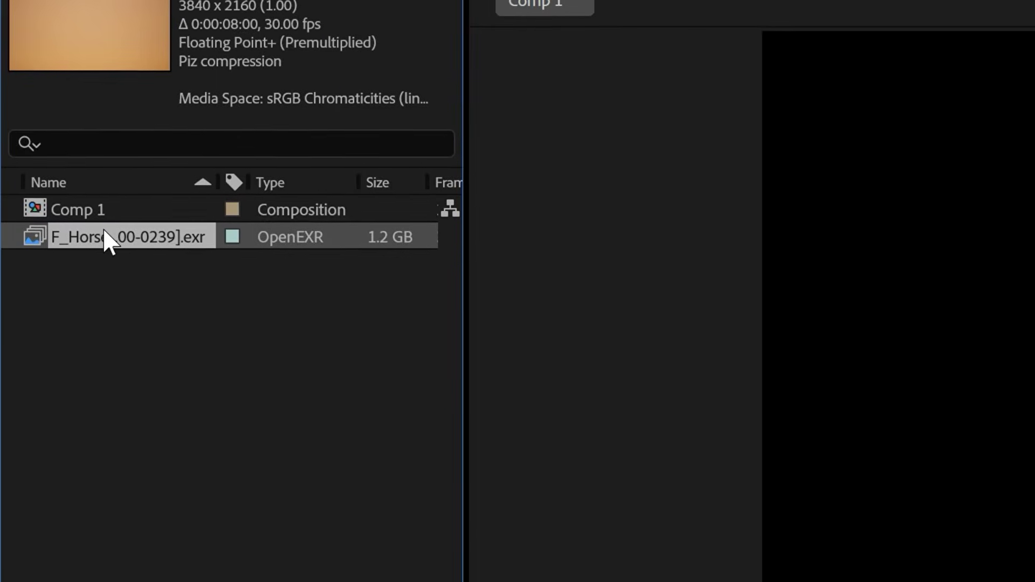
pyautogui.press('Return')
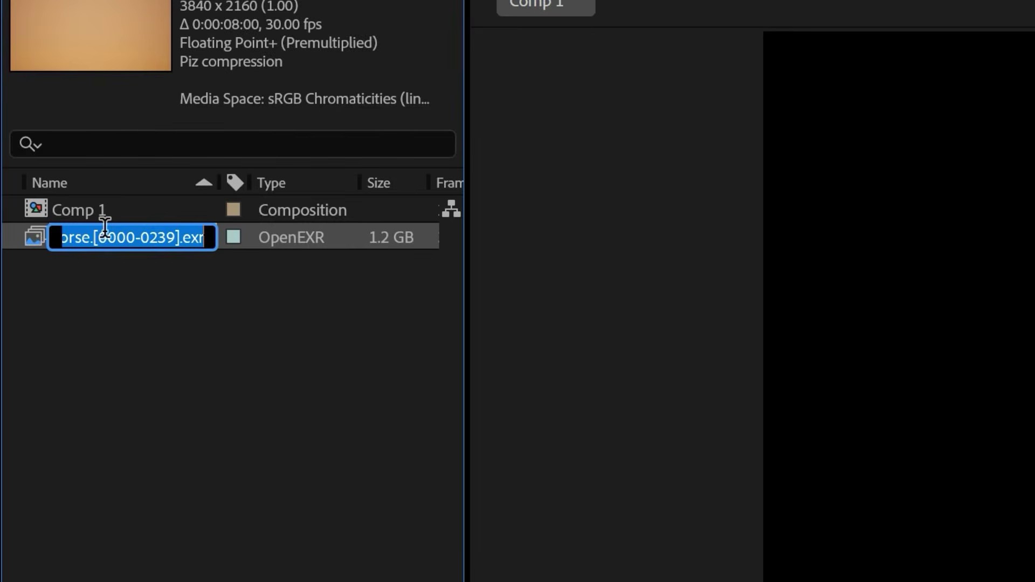
pyautogui.write('Environment')
pyautogui.click(145, 364)
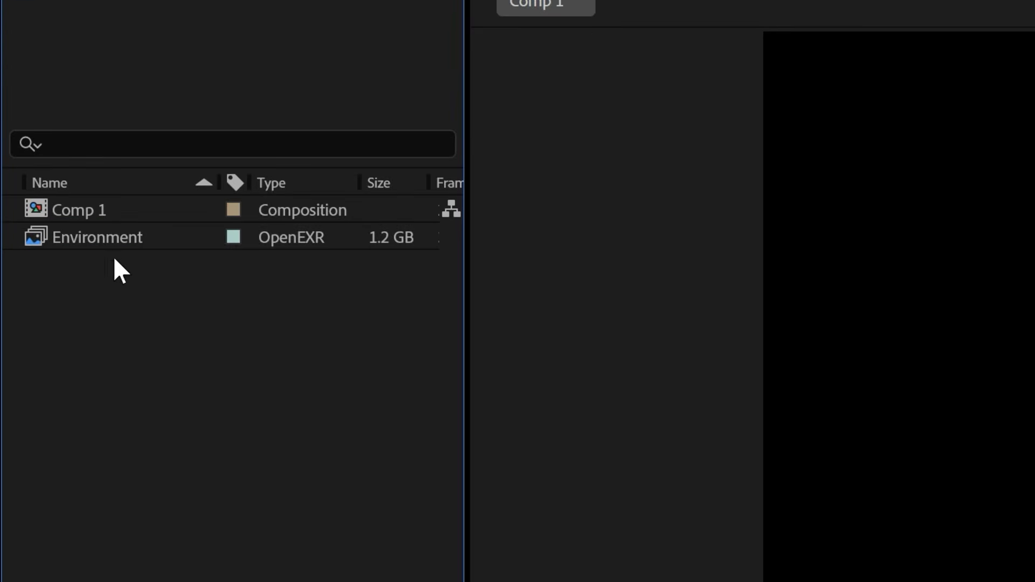
# - Set the assumed frame rate of the Environment footage to 24 frames per second
pyautogui.click(103, 238)
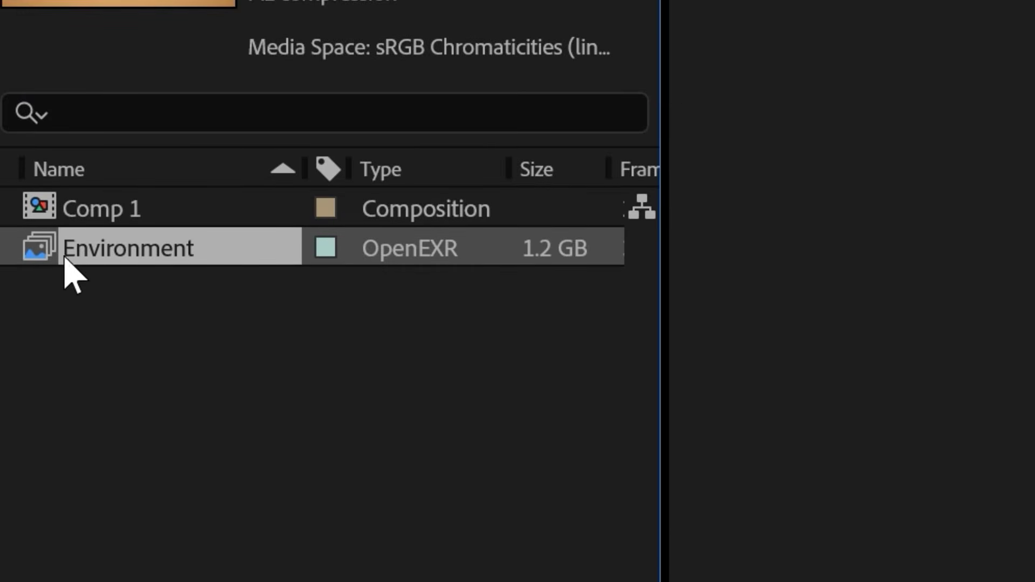
pyautogui.rightClick(73, 262)
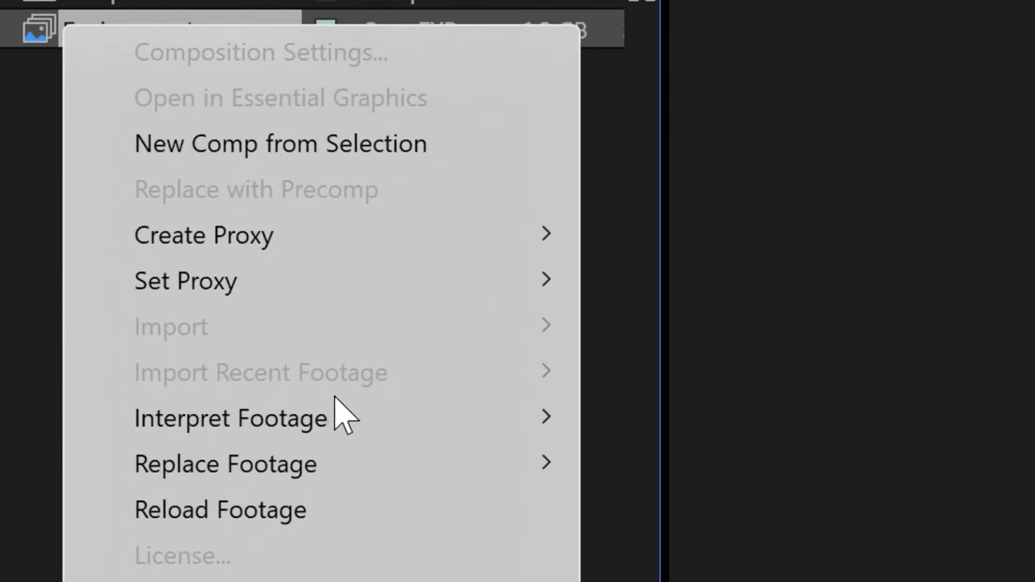
pyautogui.moveTo(284, 420)
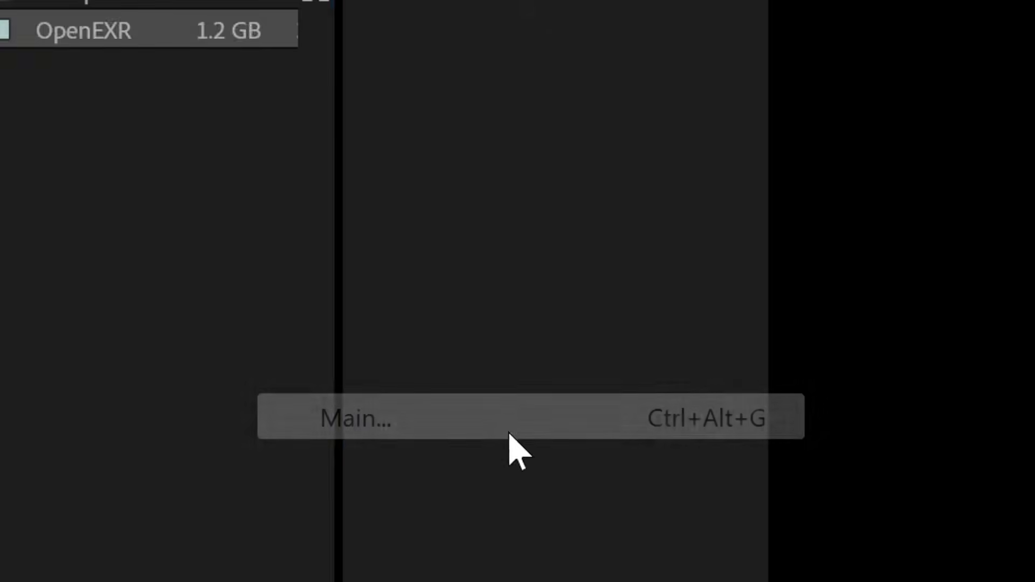
pyautogui.click(510, 433)
pyautogui.write('24')
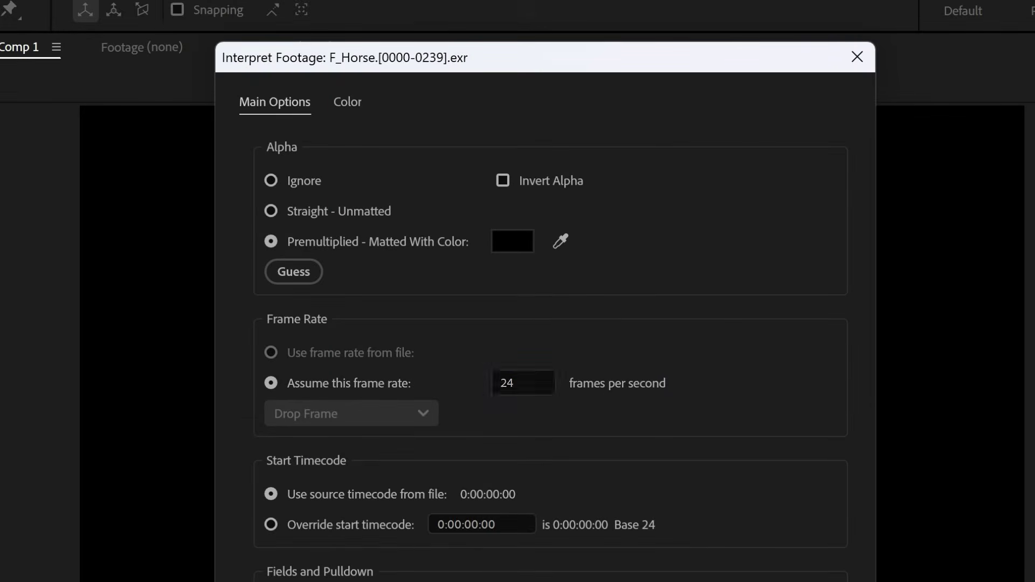
pyautogui.press('Return')
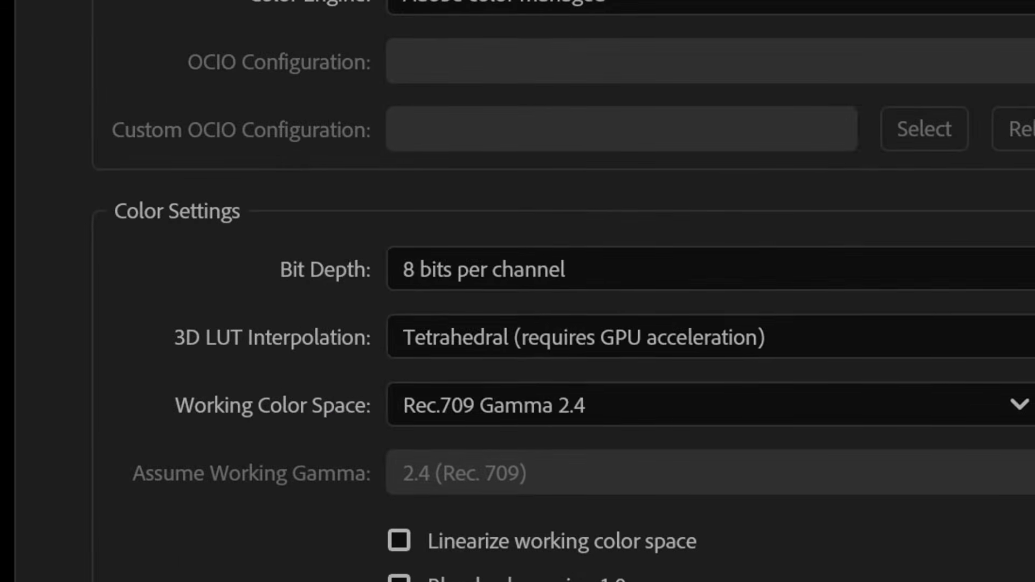
# - Set the project's bit depth to 16 bits per channel in the color settings
pyautogui.click(717, 279)
pyautogui.click(560, 372)
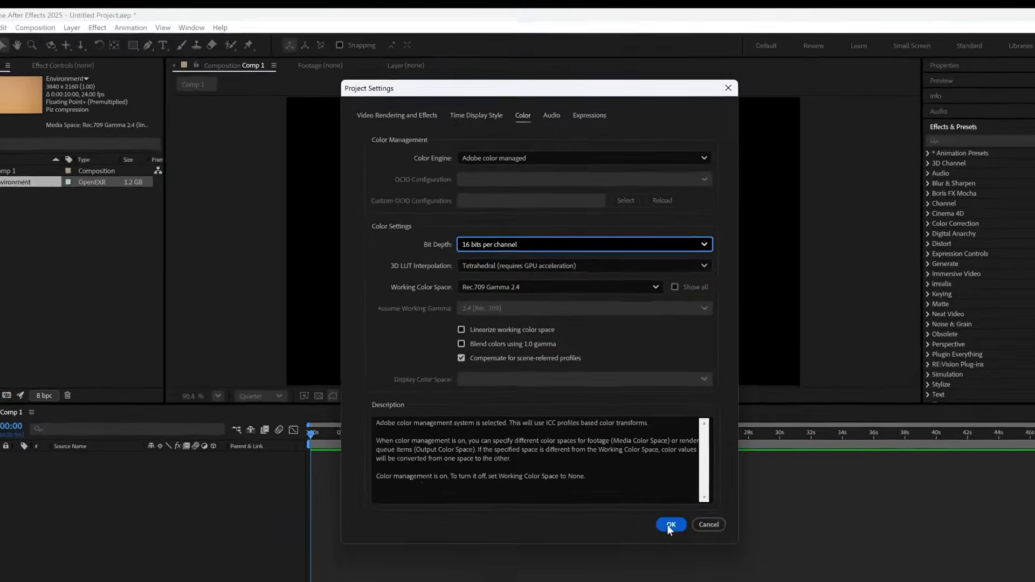
pyautogui.click(667, 523)
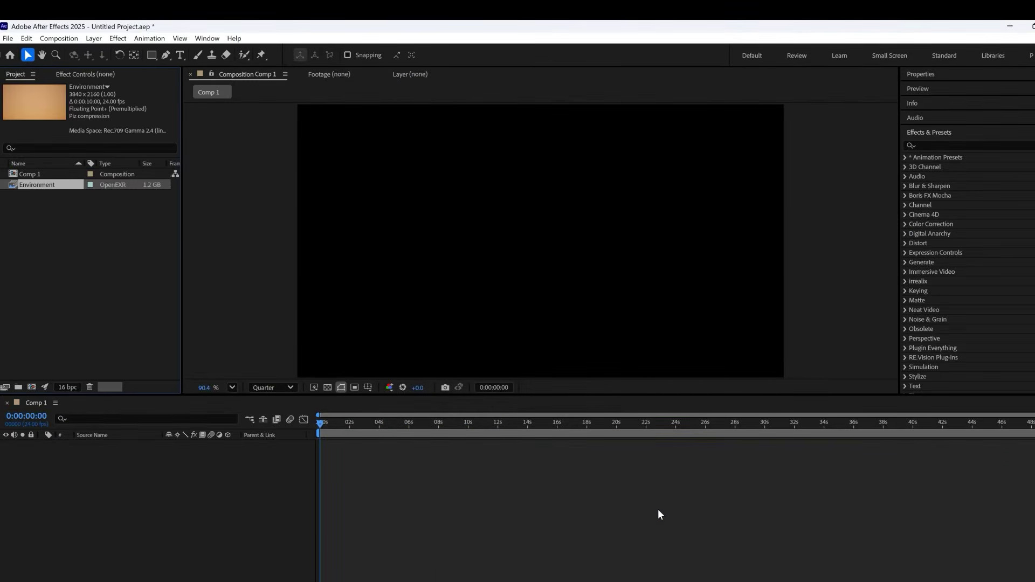
# - Import the multilayer horse OpenEXR sequence and set its assumed frame rate to 24 frames per second
pyautogui.doubleClick(57, 256)
pyautogui.click(130, 137)
pyautogui.click(427, 395)
pyautogui.rightClick(35, 195)
pyautogui.moveTo(108, 299)
pyautogui.click(198, 300)
pyautogui.write('24')
pyautogui.press('Return')
# - Rename the newly imported EXR sequence as Horse
pyautogui.press('Return')
pyautogui.write('Horse')
pyautogui.press('Return')
# - Add the Horse footage to the Comp 1 timeline and scale the layer with Fit to Comp
pyautogui.click(30, 196)
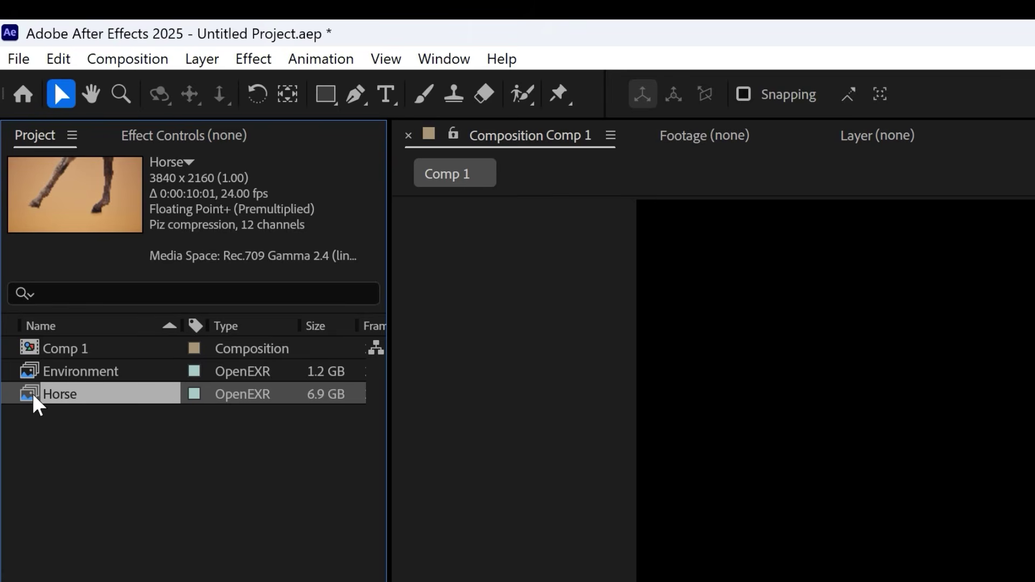
pyautogui.moveTo(34, 398); pyautogui.dragTo(85, 497)
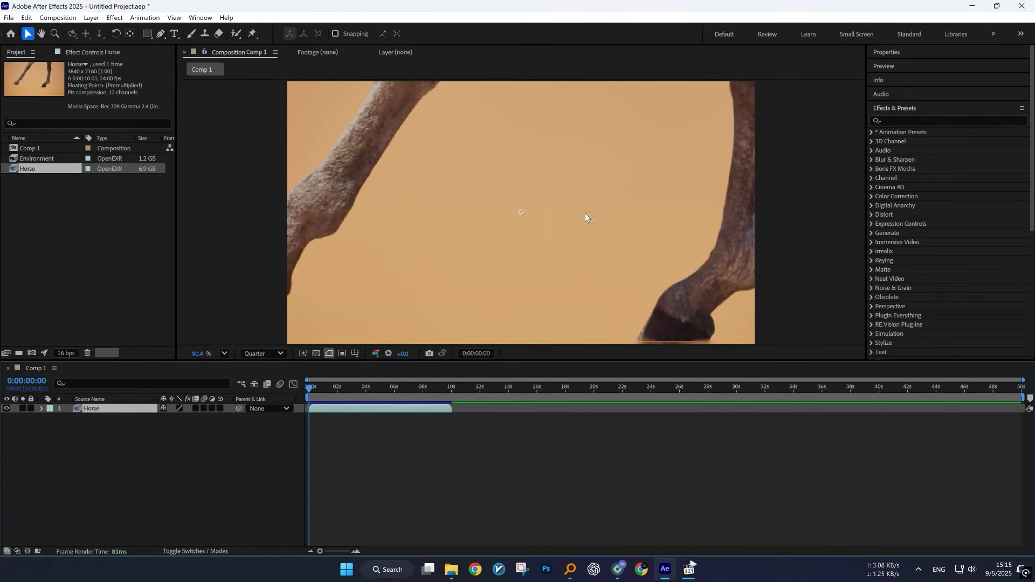
pyautogui.rightClick(585, 215)
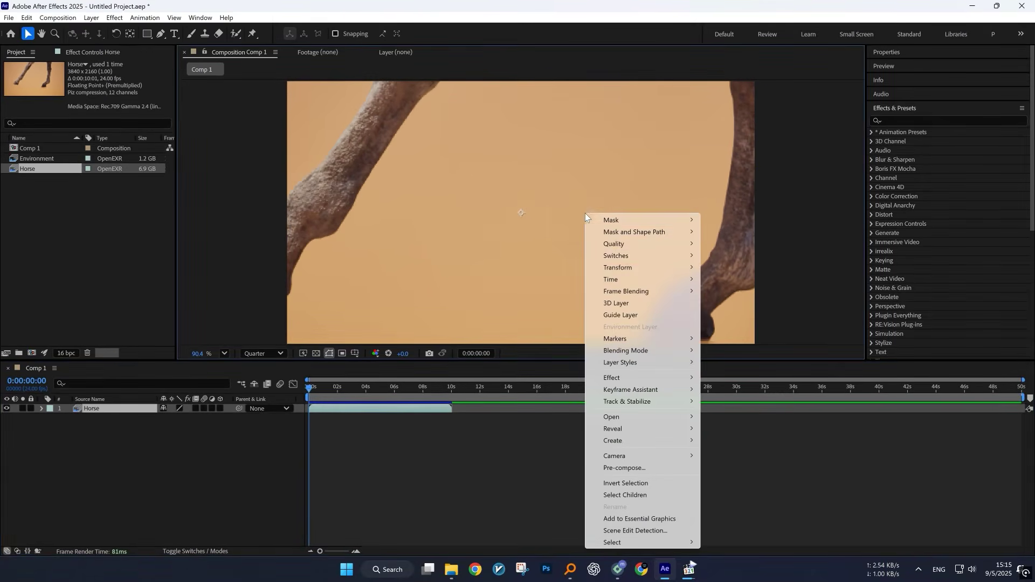
pyautogui.moveTo(689, 275)
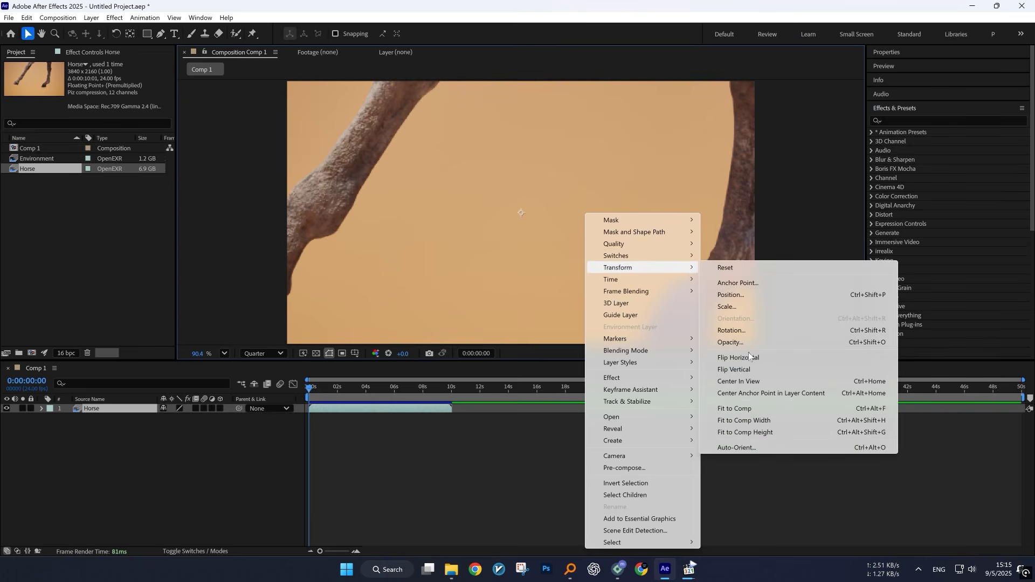
pyautogui.click(744, 409)
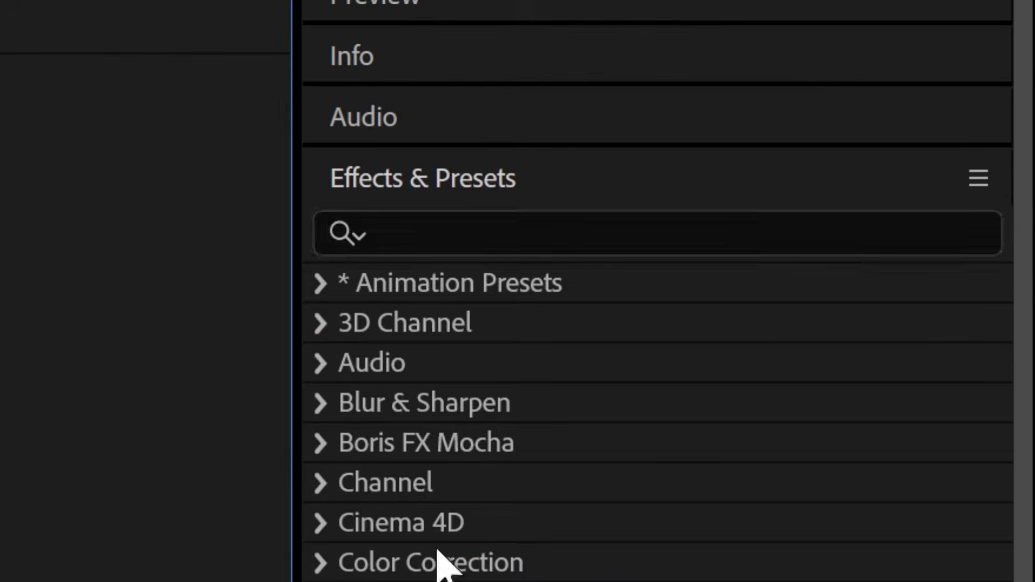
# - Find the EXtractoR effect and apply it to the Horse layer
pyautogui.click(899, 121)
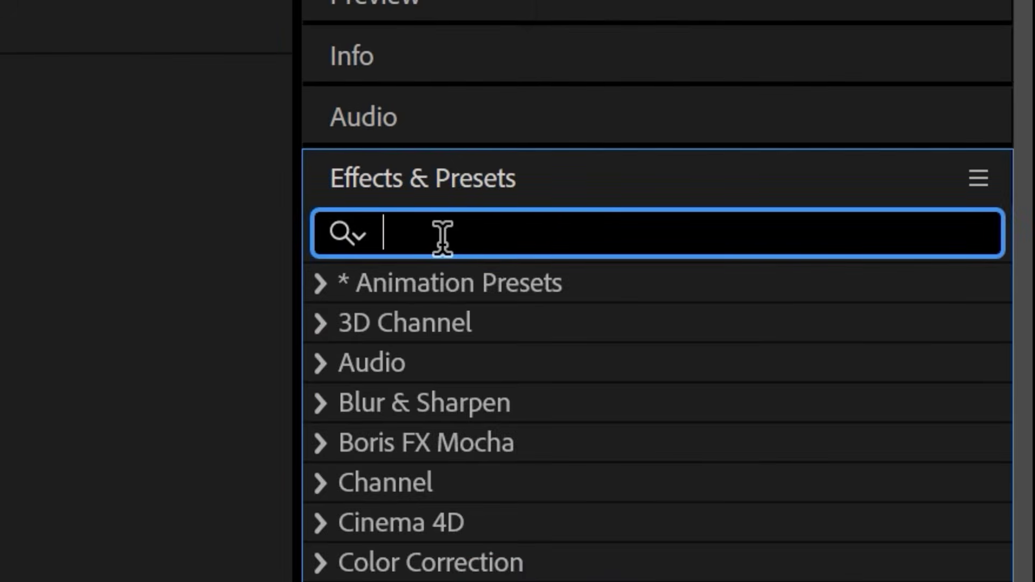
pyautogui.write('extrac')
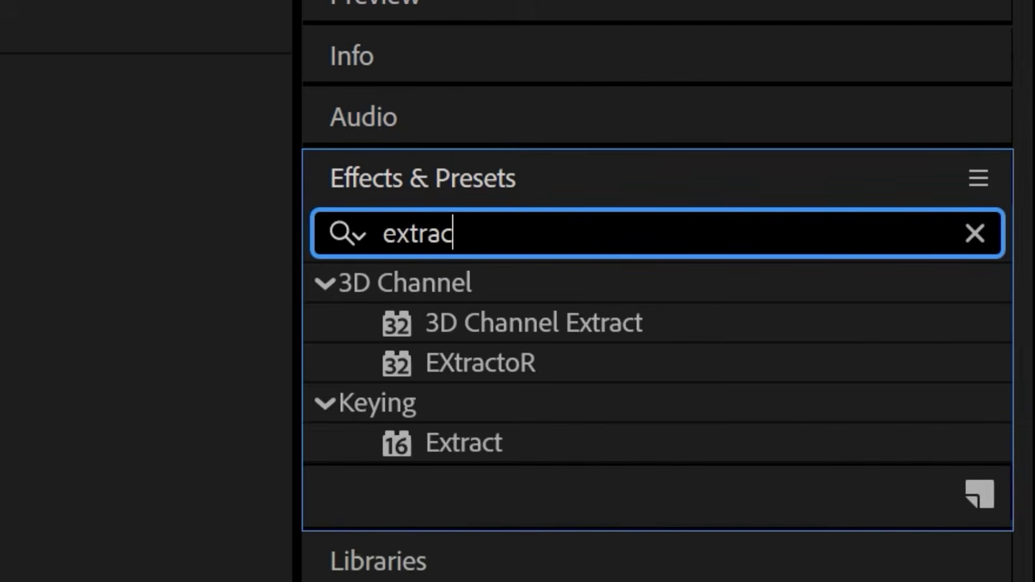
pyautogui.write('t')
pyautogui.click(405, 366)
pyautogui.moveTo(405, 365); pyautogui.dragTo(325, 407)
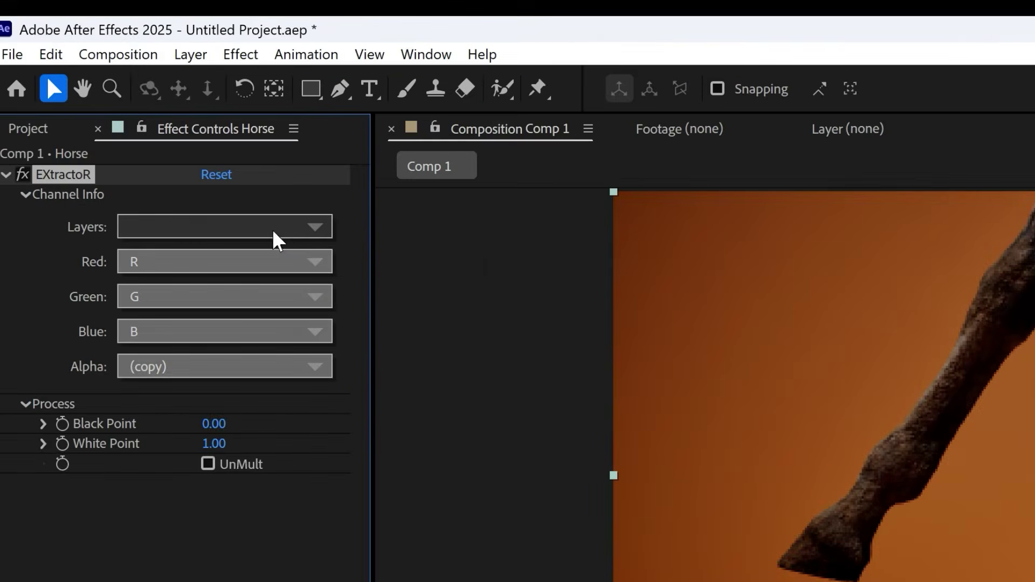
# - Set the EXtractoR source layer to FinalImageHorse on the Horse layer
pyautogui.click(134, 100)
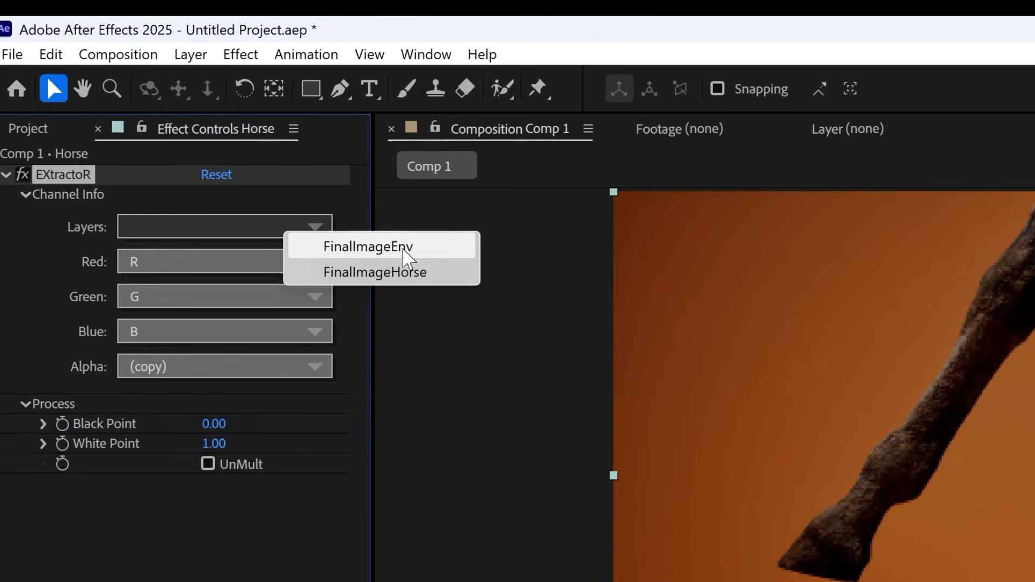
pyautogui.click(399, 275)
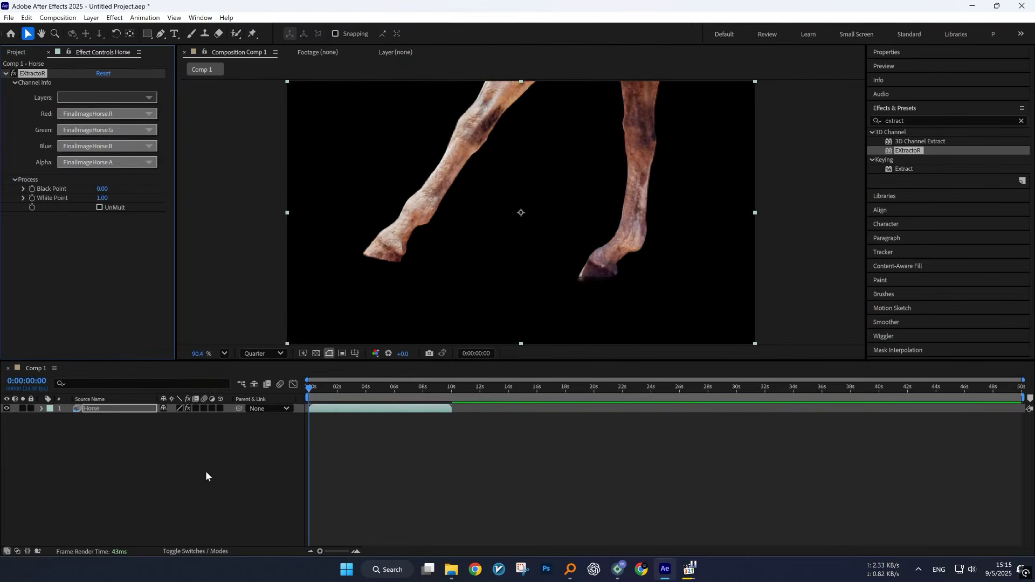
pyautogui.click(206, 472)
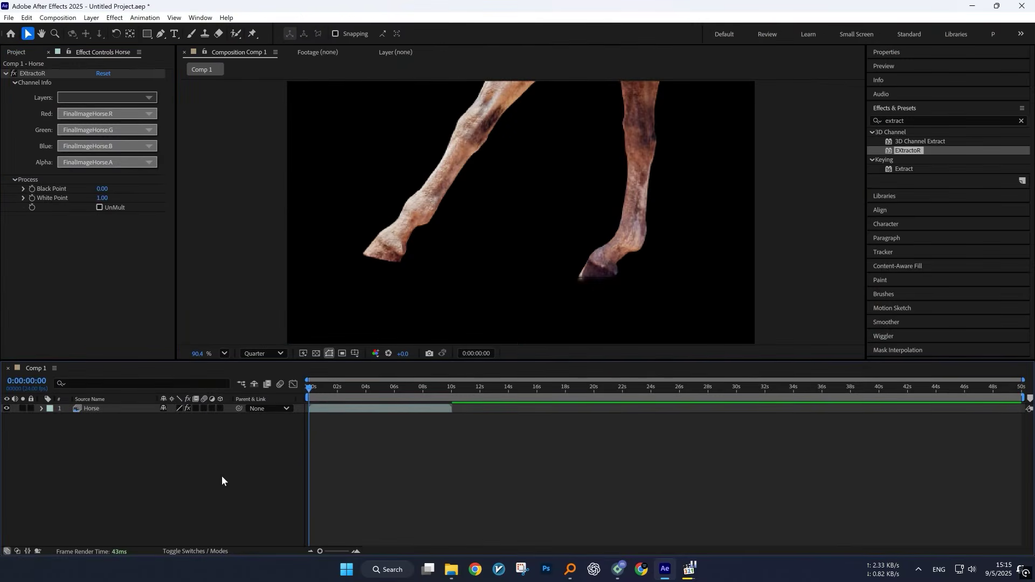
# - Set the composition preview resolution to Full and duplicate the Horse layer
pyautogui.hotkey('ctrl', 'j')
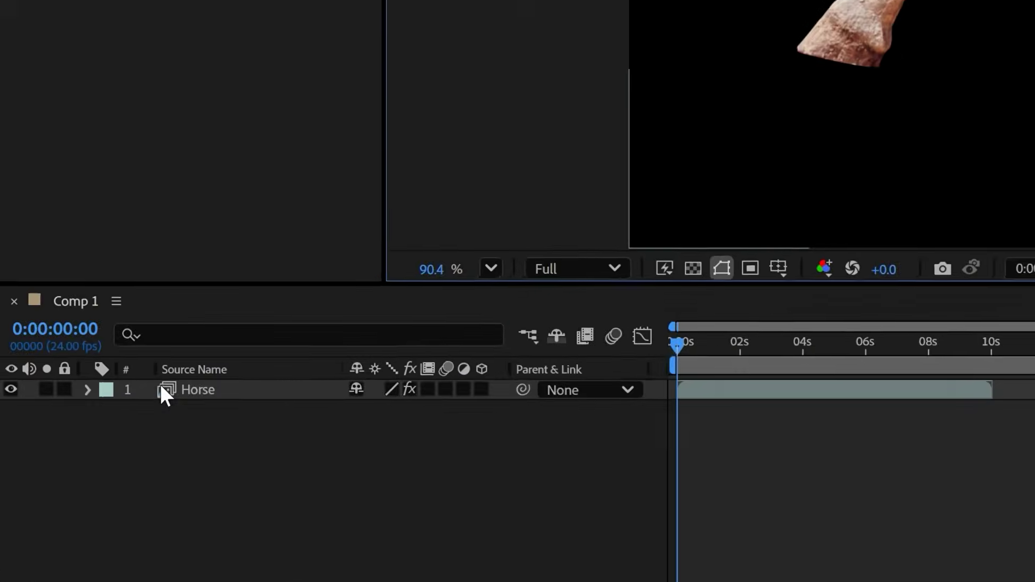
pyautogui.click(75, 408)
pyautogui.hotkey('ctrl', 'd')
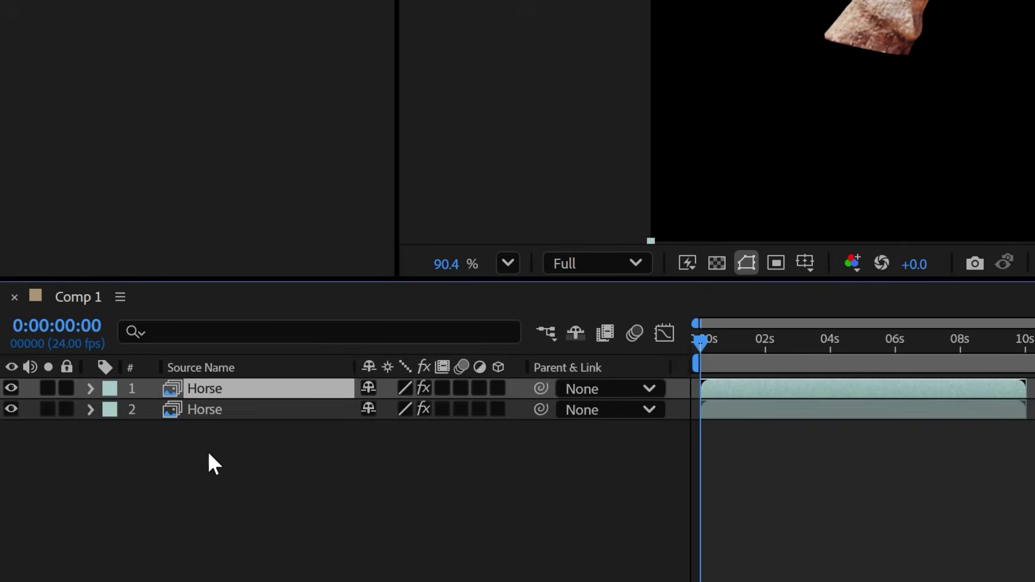
pyautogui.click(219, 490)
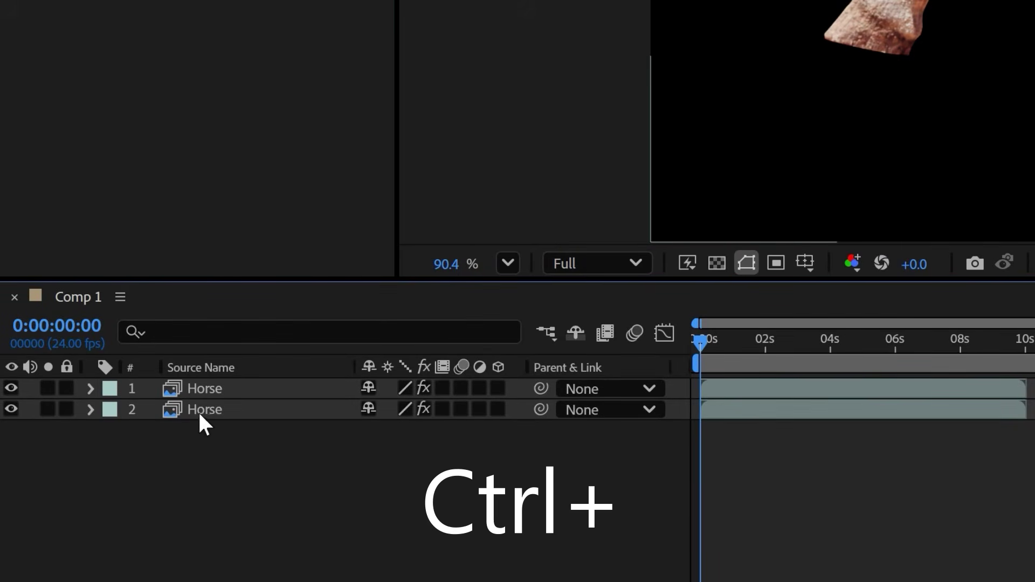
# - Rename the upper Horse layer as Horse.color
pyautogui.click(218, 388)
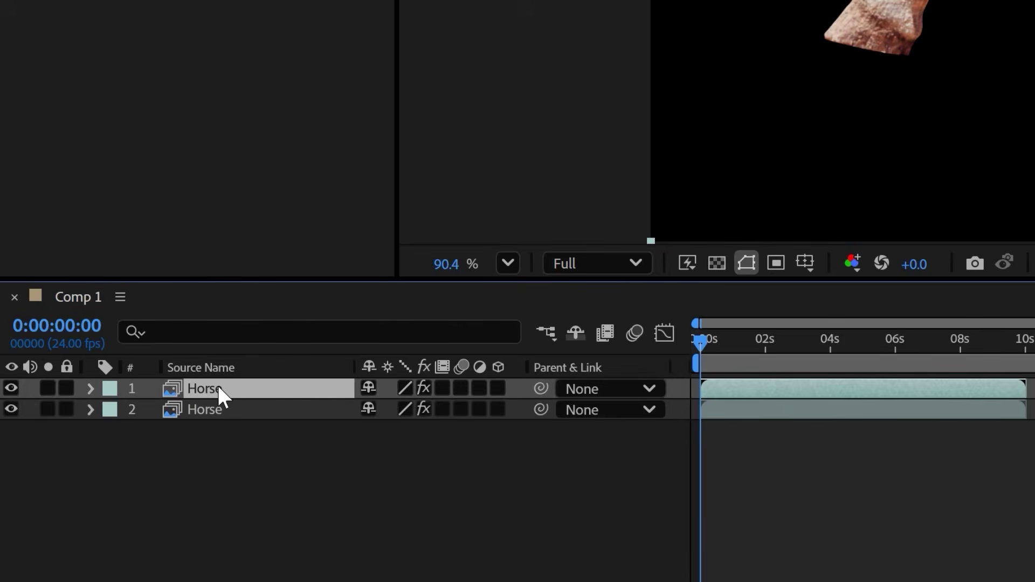
pyautogui.press('Return')
pyautogui.click(237, 388)
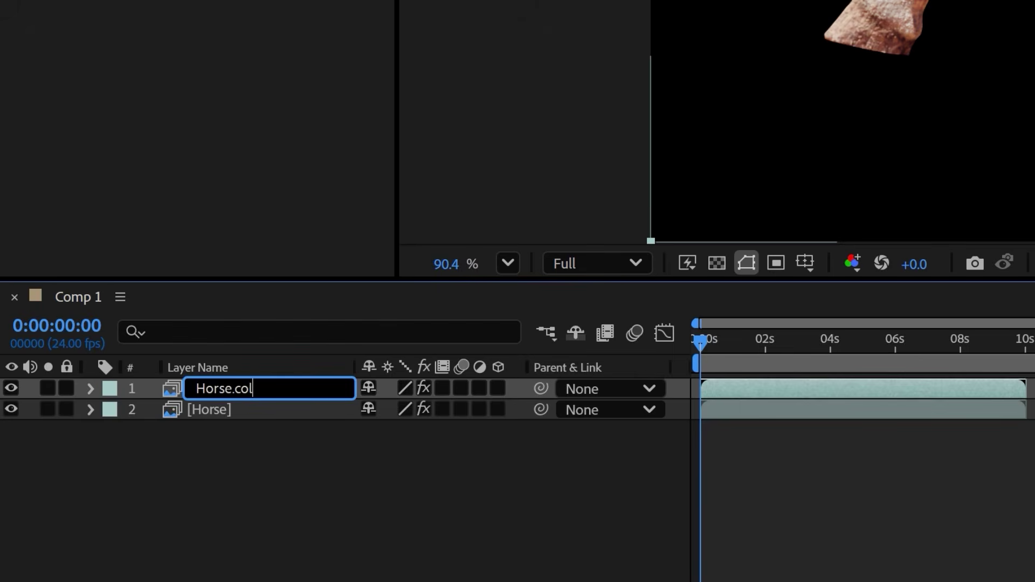
pyautogui.click(256, 503)
# - Delete the EXtractoR effect from the Horse.color layer
pyautogui.click(176, 388)
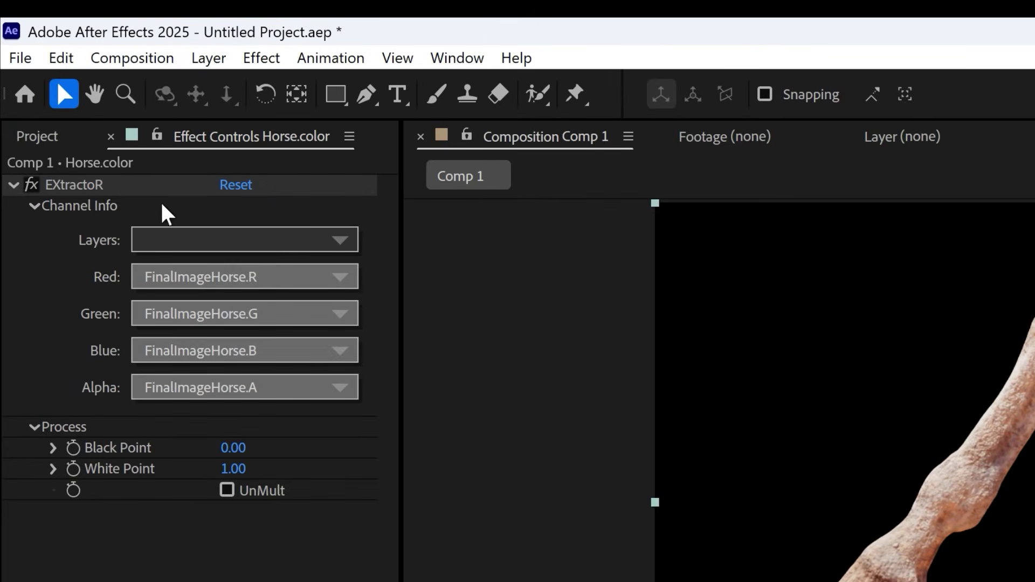
pyautogui.click(75, 186)
pyautogui.press('Delete')
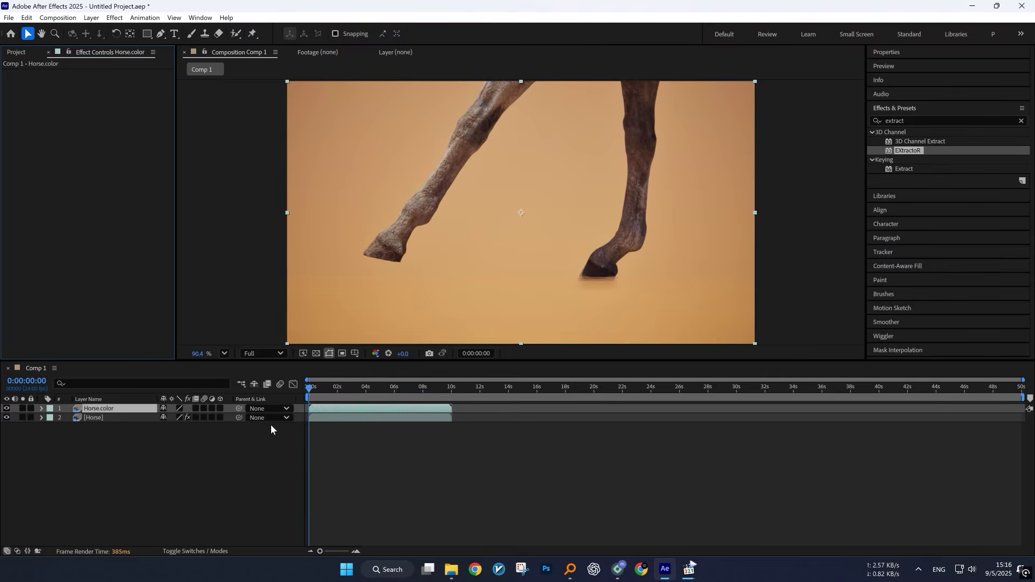
# - Set the Horse layer as the track matte of the Horse.color layer
pyautogui.click(212, 549)
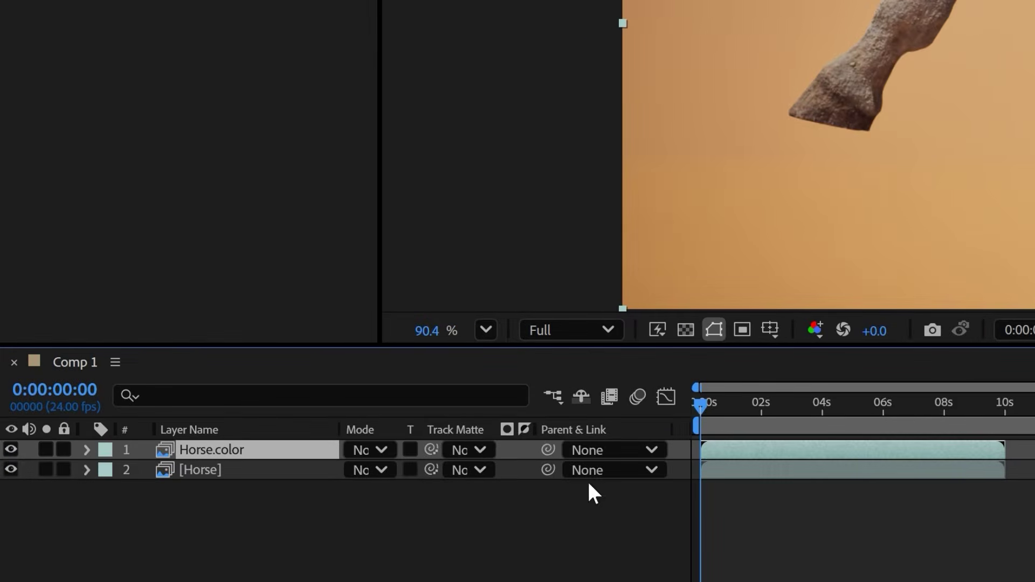
pyautogui.click(474, 448)
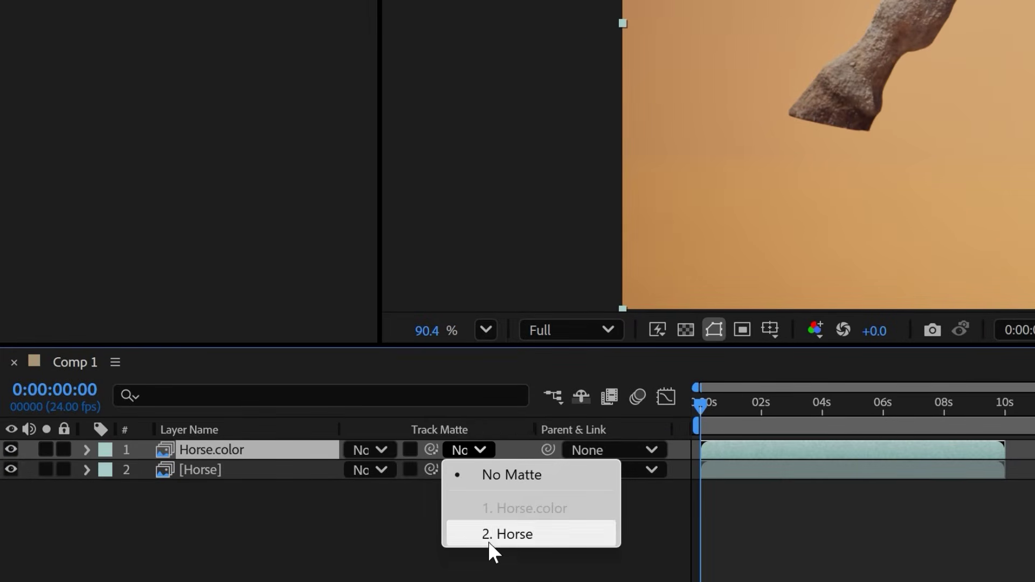
pyautogui.click(489, 542)
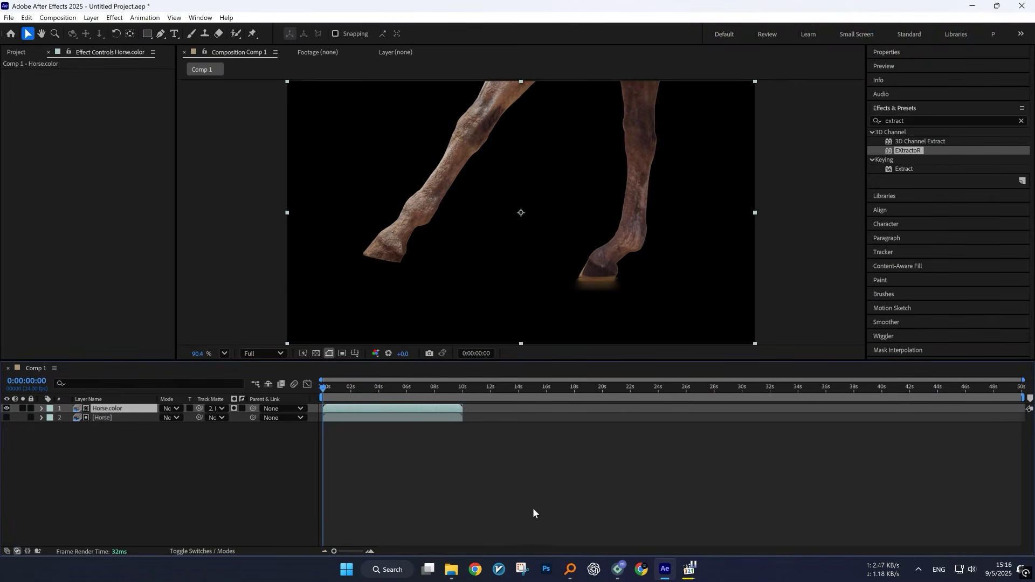
pyautogui.click(170, 468)
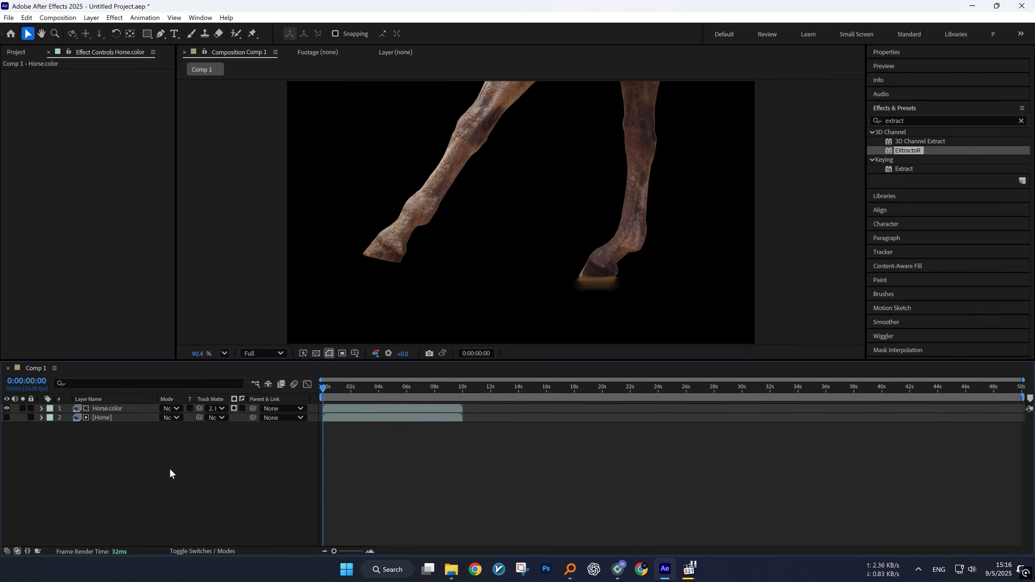
# - Add the Environment footage to Comp 1 beneath the horse layers and scrub through to about 7 seconds
pyautogui.click(17, 53)
pyautogui.click(15, 157)
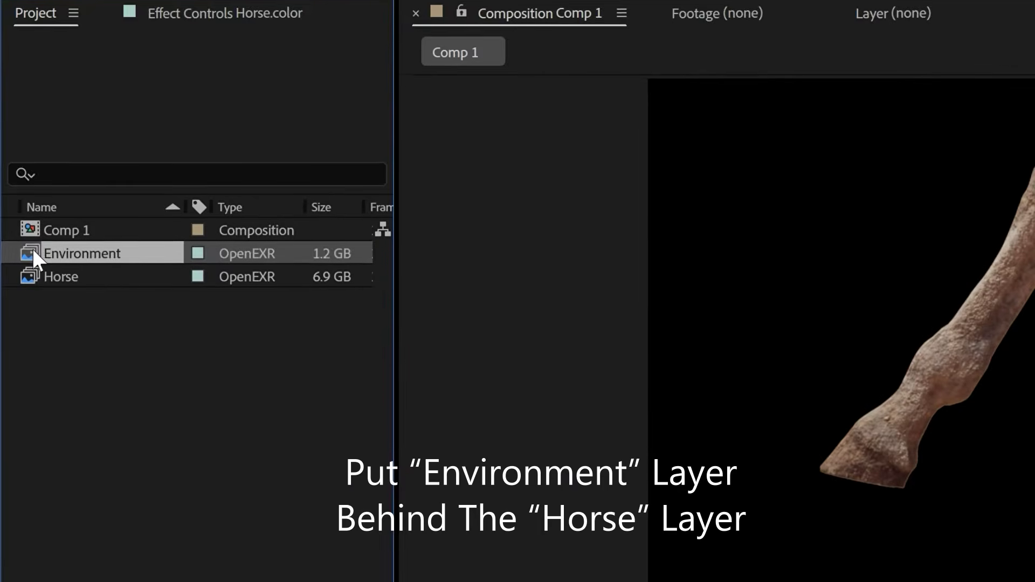
pyautogui.moveTo(33, 253); pyautogui.dragTo(153, 427)
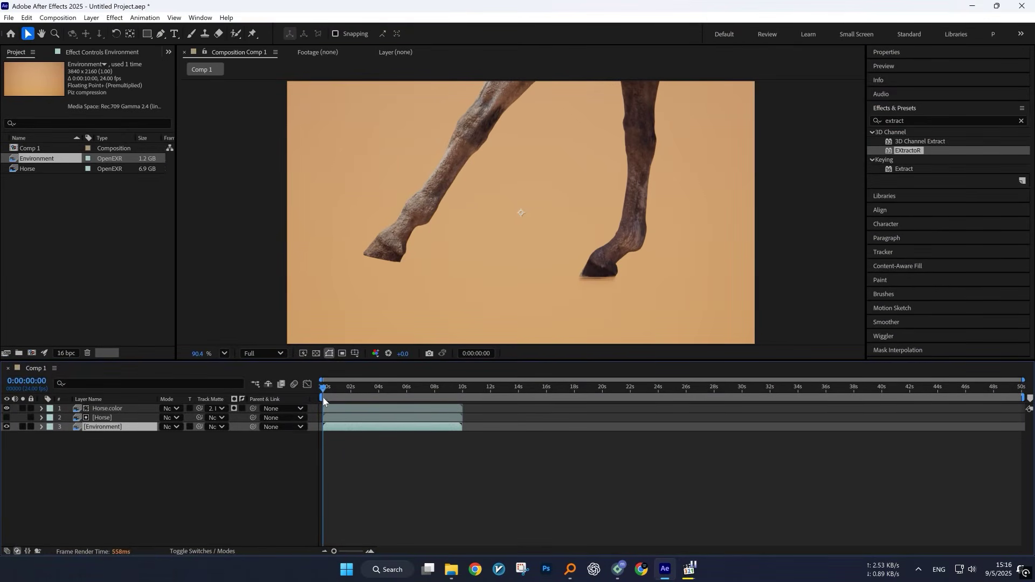
pyautogui.moveTo(324, 388); pyautogui.dragTo(422, 387)
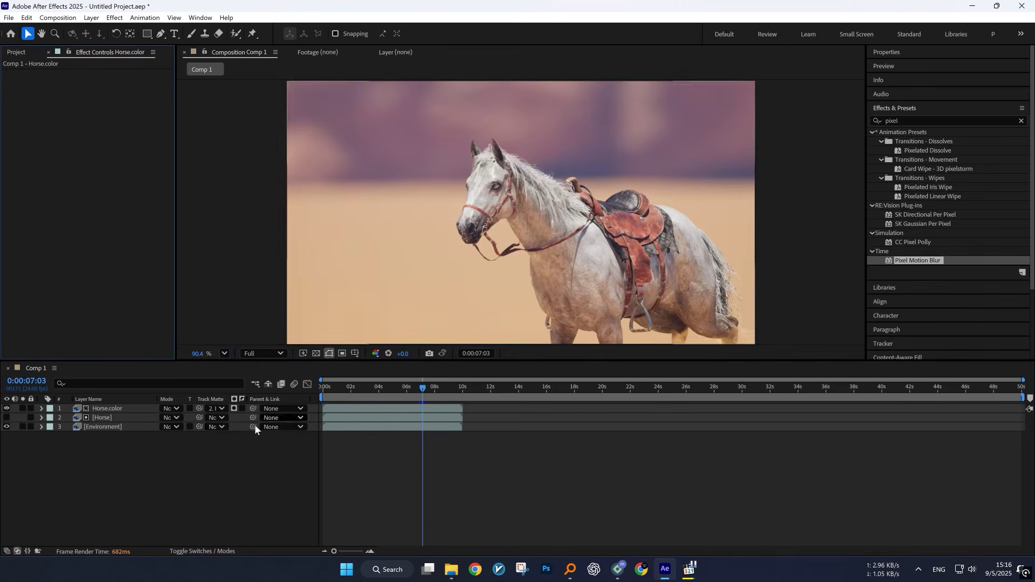
# - Pre-compose the Horse.color and Horse layers together as Horse, and check the result in solo
pyautogui.click(124, 417)
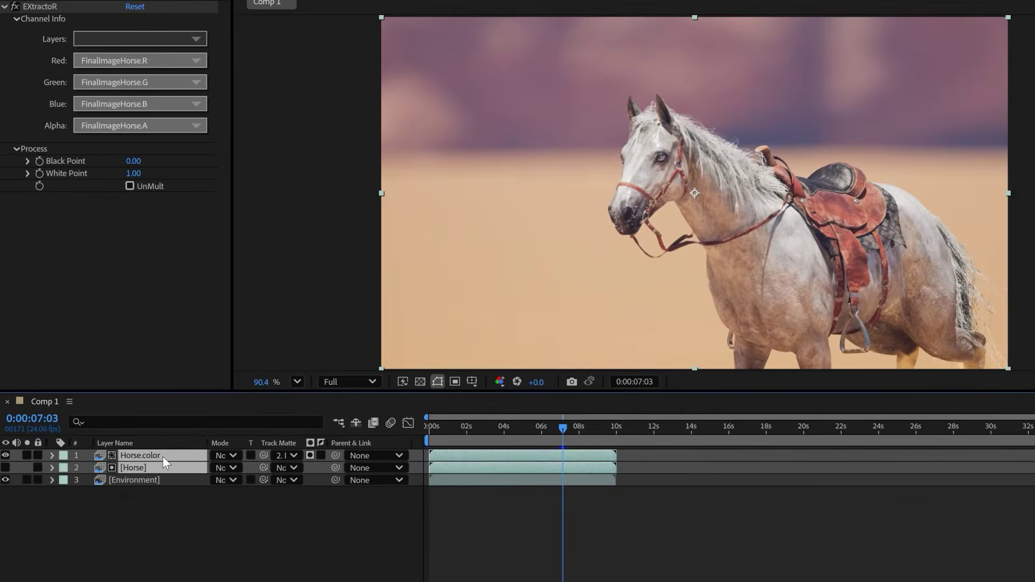
pyautogui.rightClick(123, 408)
pyautogui.click(276, 363)
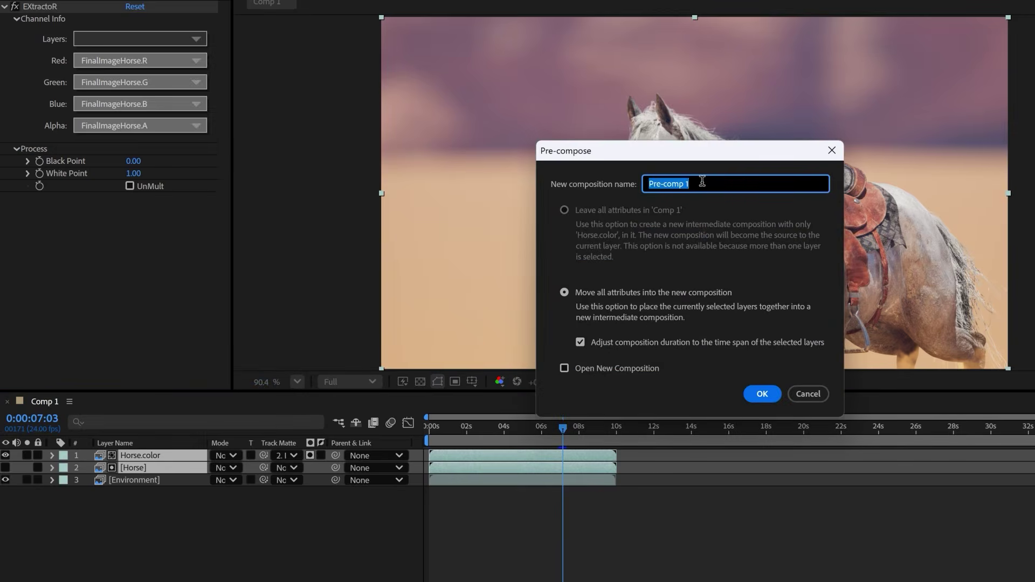
pyautogui.write('Horse')
pyautogui.press('Return')
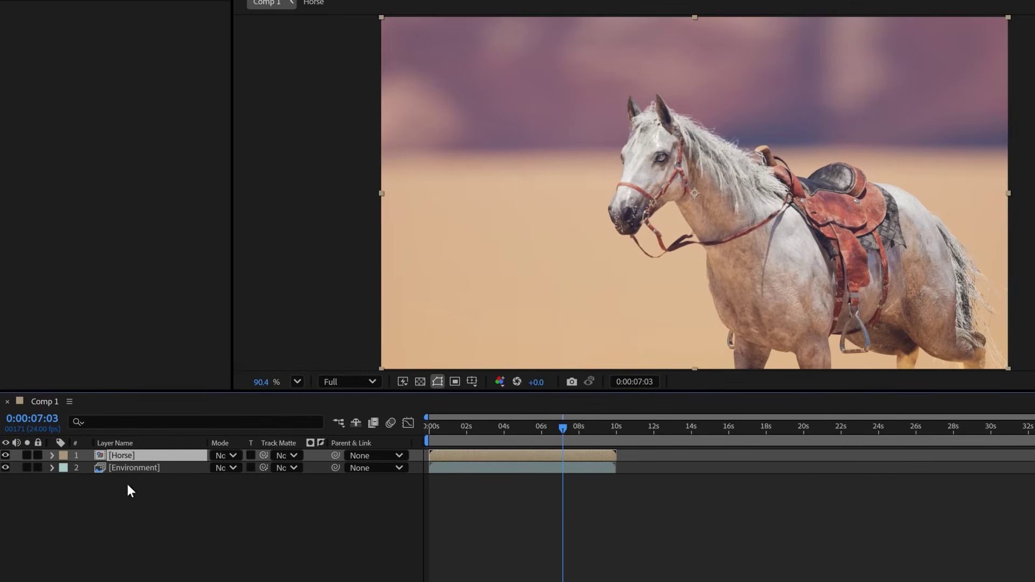
pyautogui.click(26, 455)
pyautogui.click(26, 454)
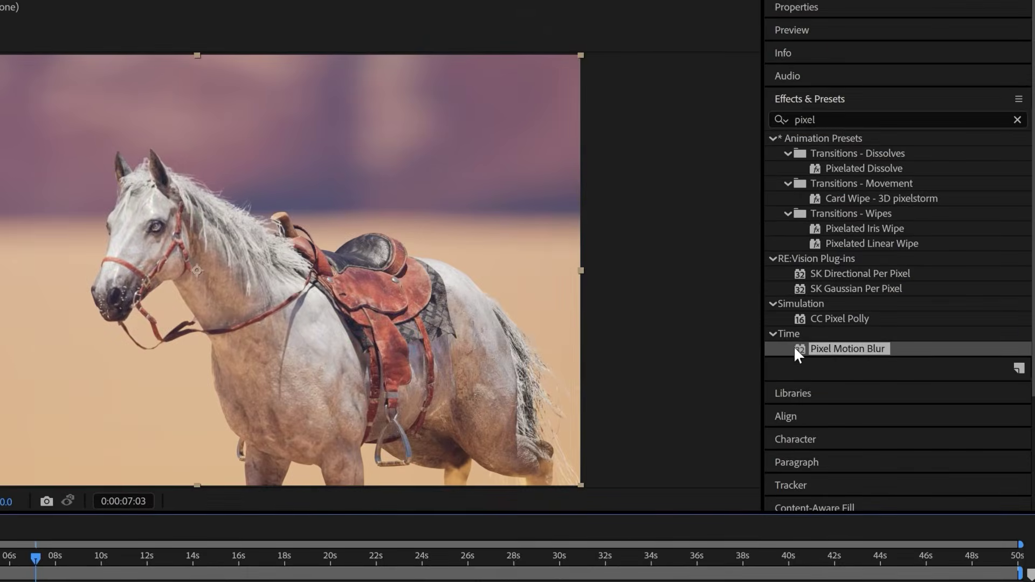
# - Try the Pixel Motion Blur effect on the Horse layer and check the blur on neighbouring frames
pyautogui.moveTo(794, 346); pyautogui.dragTo(468, 494)
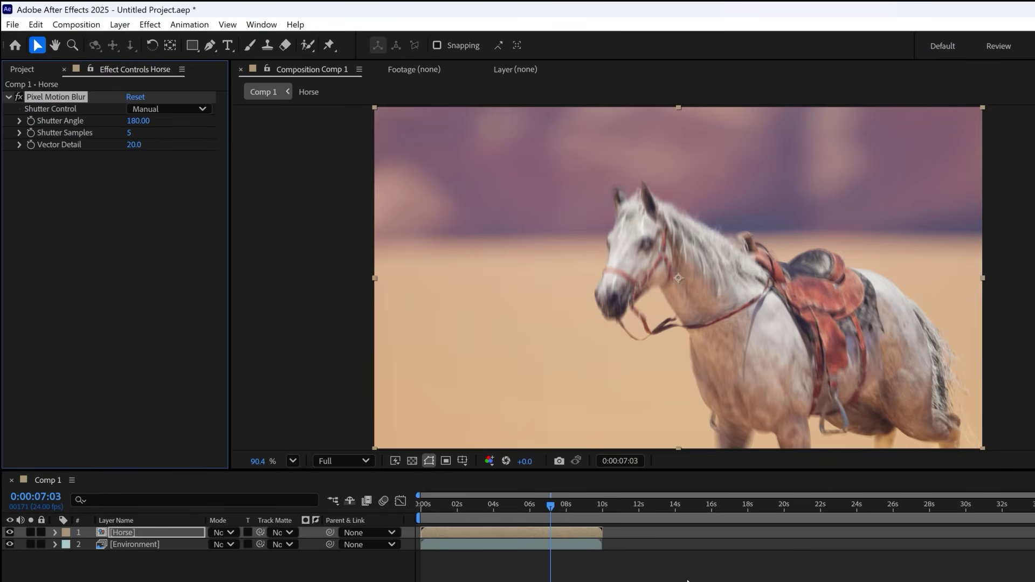
pyautogui.moveTo(552, 502); pyautogui.dragTo(556, 504)
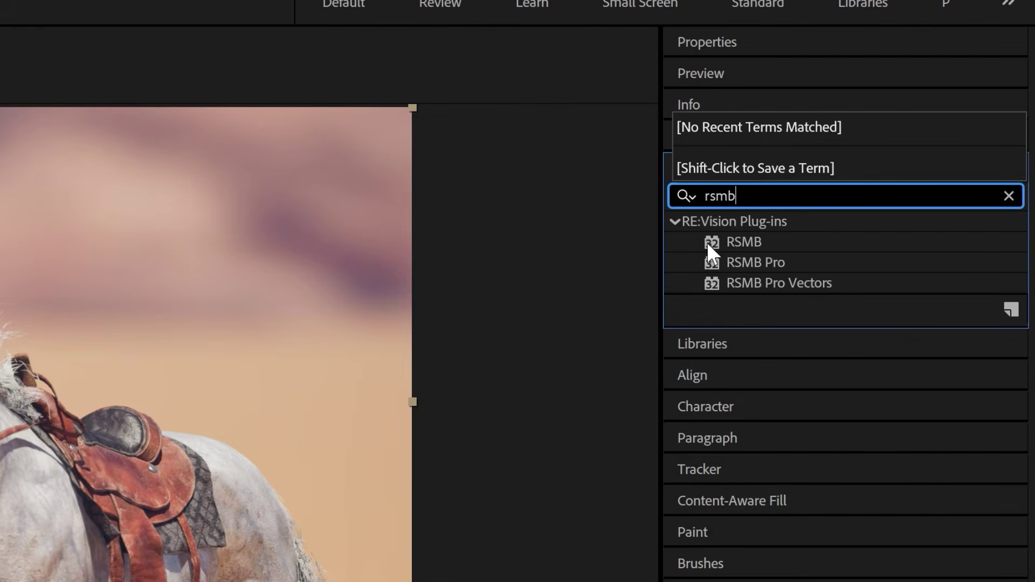
# - Apply RSMB Pro to the Horse layer with blur amount 0.60 and sensitivity 75, and preview it from the start
pyautogui.moveTo(712, 267); pyautogui.dragTo(408, 495)
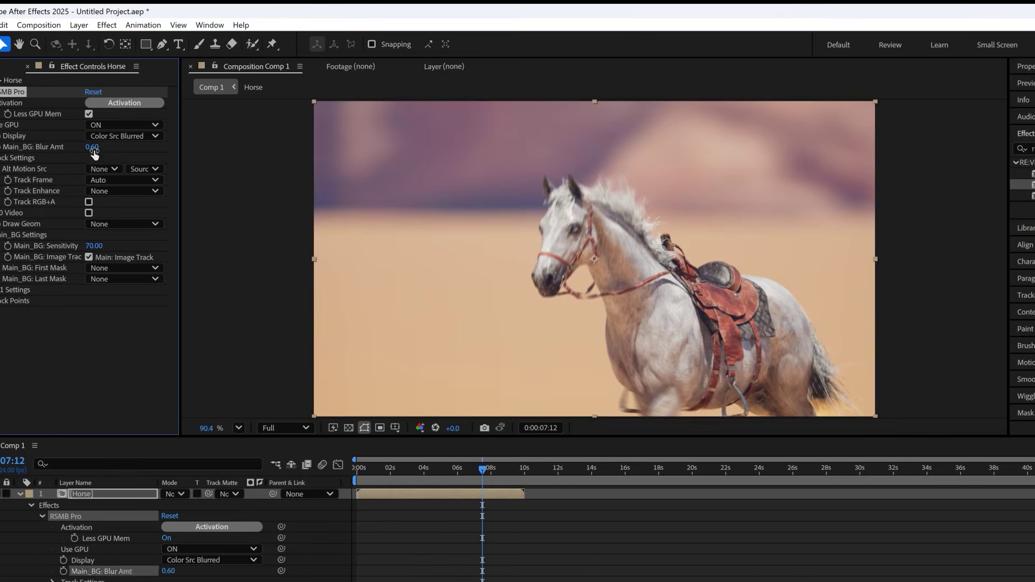
pyautogui.click(401, 506)
pyautogui.press('Home')
pyautogui.press('space')
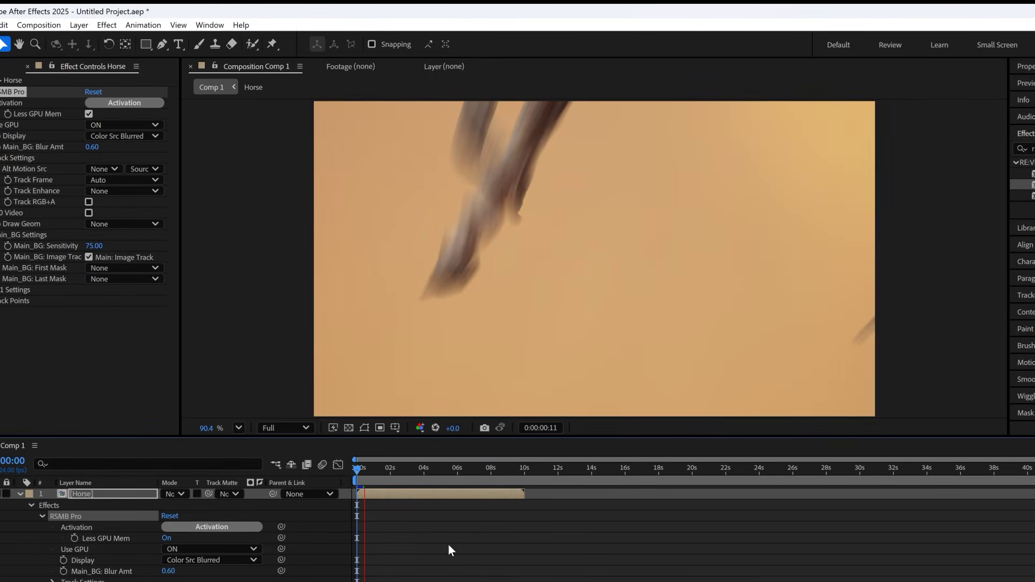
pyautogui.press('space')
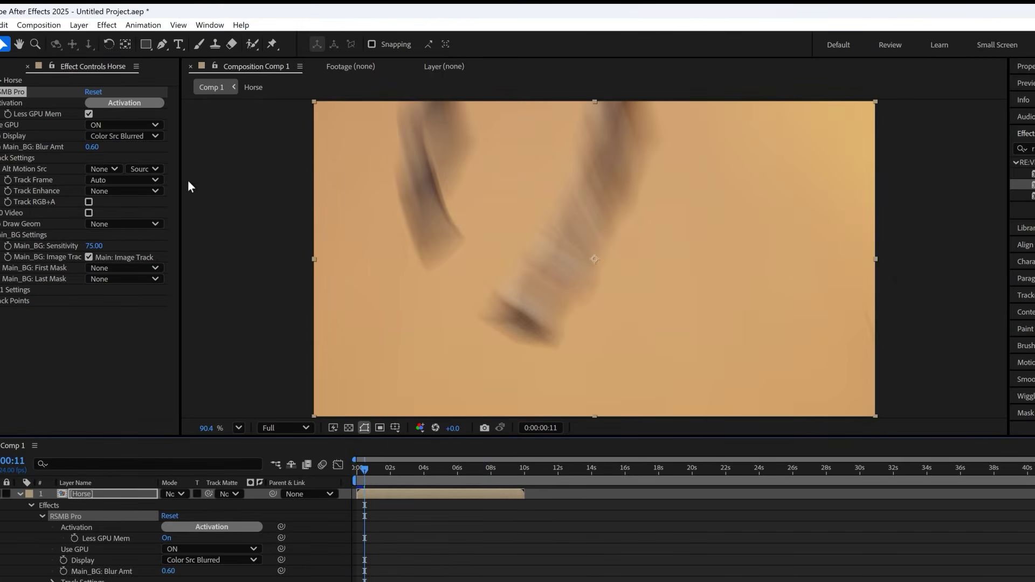
pyautogui.click(95, 147)
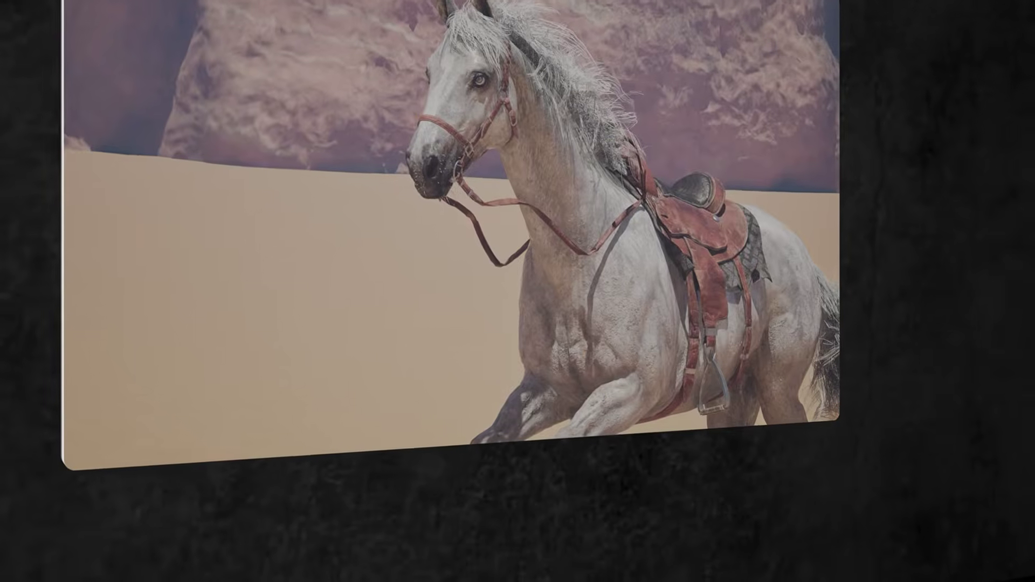